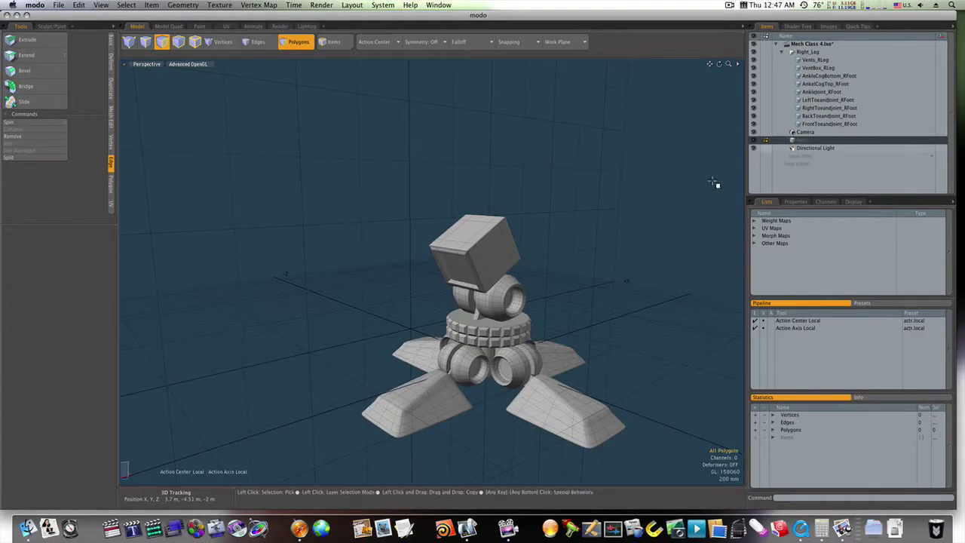
# Align the work plane to the VentBox_RLeg polygon on the flat square back face of the box.
pyautogui.keyDown('alt'); pyautogui.moveTo(717, 183); pyautogui.dragTo(623, 185); pyautogui.keyUp('alt')
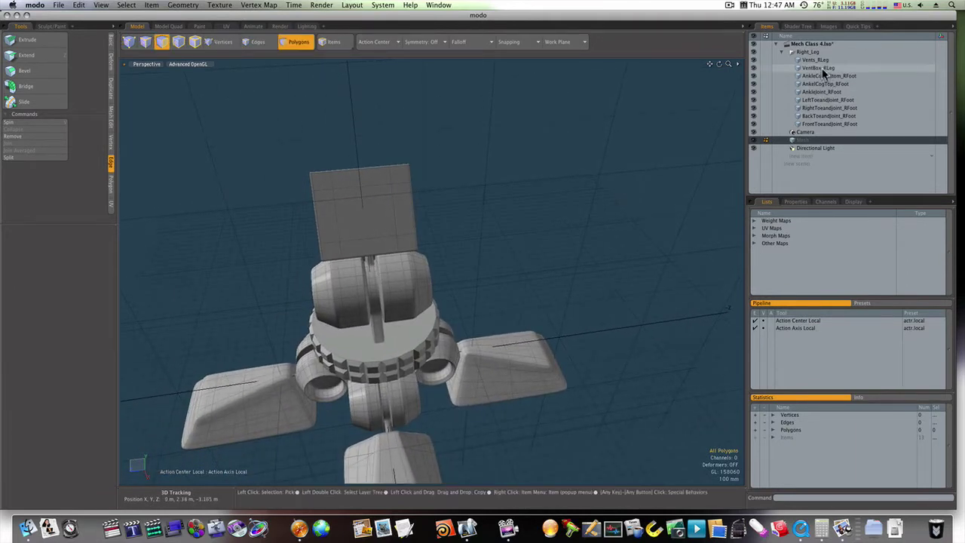
pyautogui.click(821, 70)
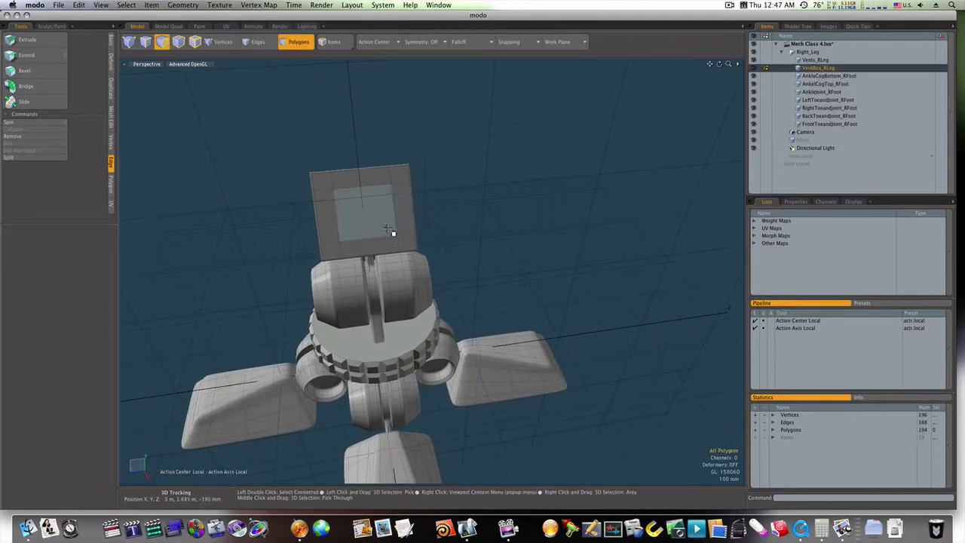
pyautogui.click(392, 231)
pyautogui.click(557, 42)
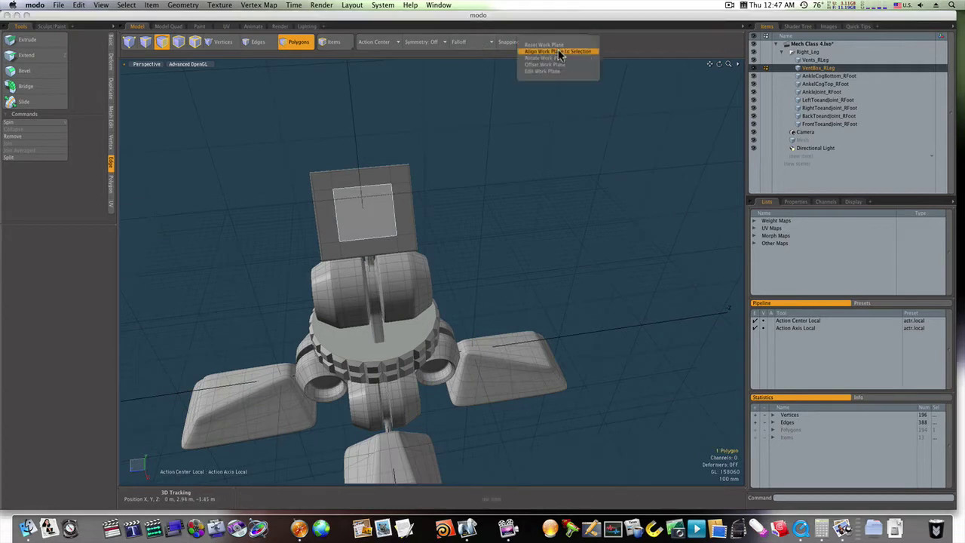
pyautogui.click(559, 52)
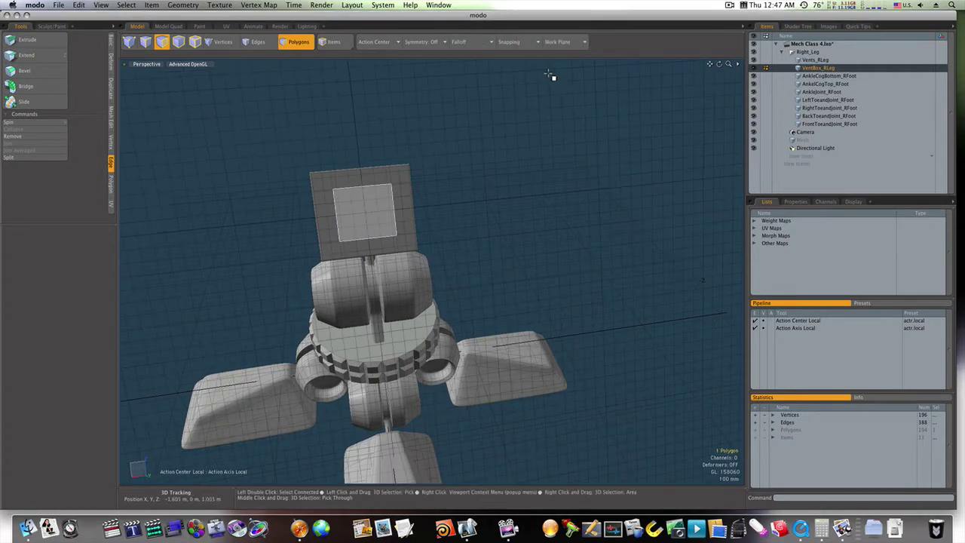
# Draw a flat cylinder base on the vent box face in the empty mesh layer, about 170 mm X radius and 190 mm Z radius.
pyautogui.click(793, 142)
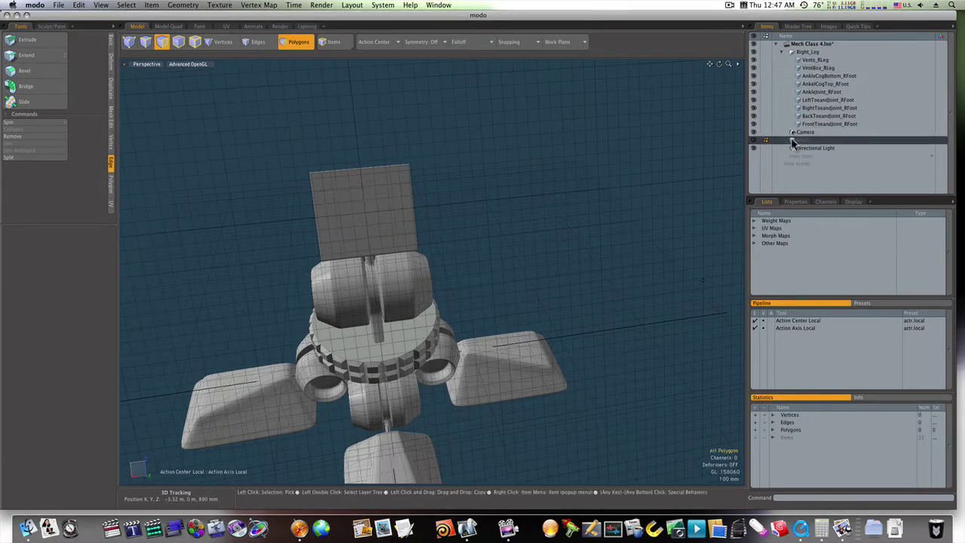
pyautogui.click(113, 43)
pyautogui.click(43, 42)
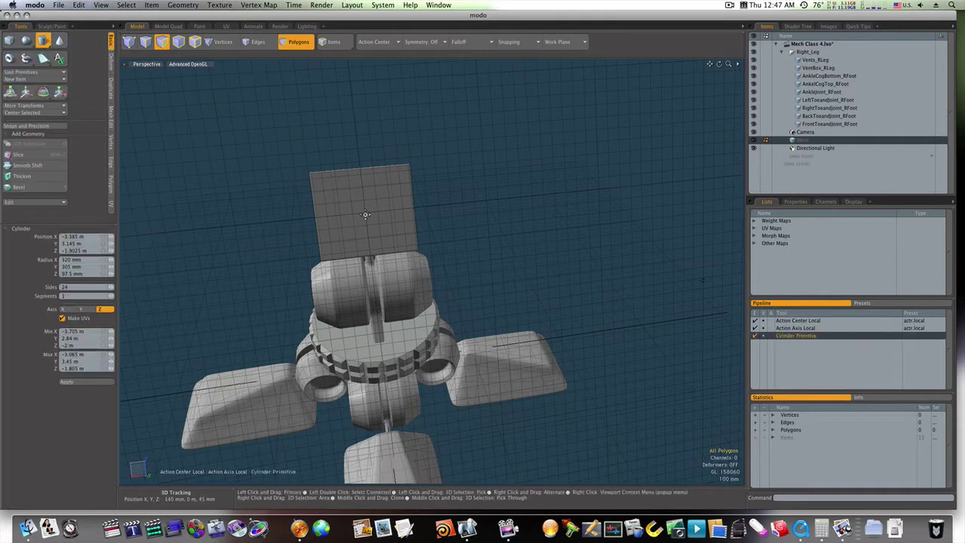
pyautogui.keyDown('alt'); pyautogui.moveTo(396, 210); pyautogui.dragTo(384, 208); pyautogui.keyUp('alt')
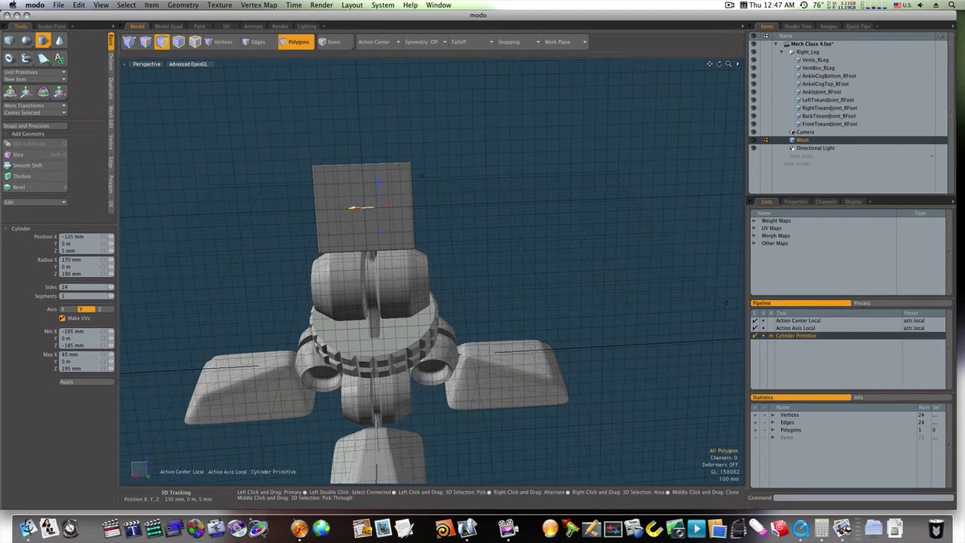
pyautogui.keyDown('alt'); pyautogui.moveTo(394, 204); pyautogui.dragTo(306, 197); pyautogui.keyUp('alt')
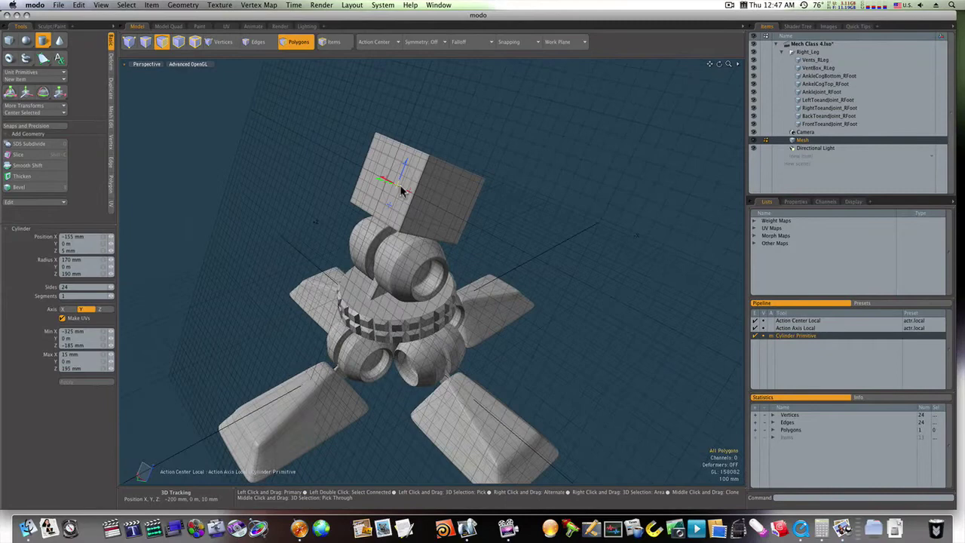
# Pull the cylinder out along Y to about 4.1 m long, starting inside the vent box, and finish the primitive.
pyautogui.moveTo(399, 185); pyautogui.dragTo(404, 187)
pyautogui.moveTo(390, 179); pyautogui.dragTo(462, 143)
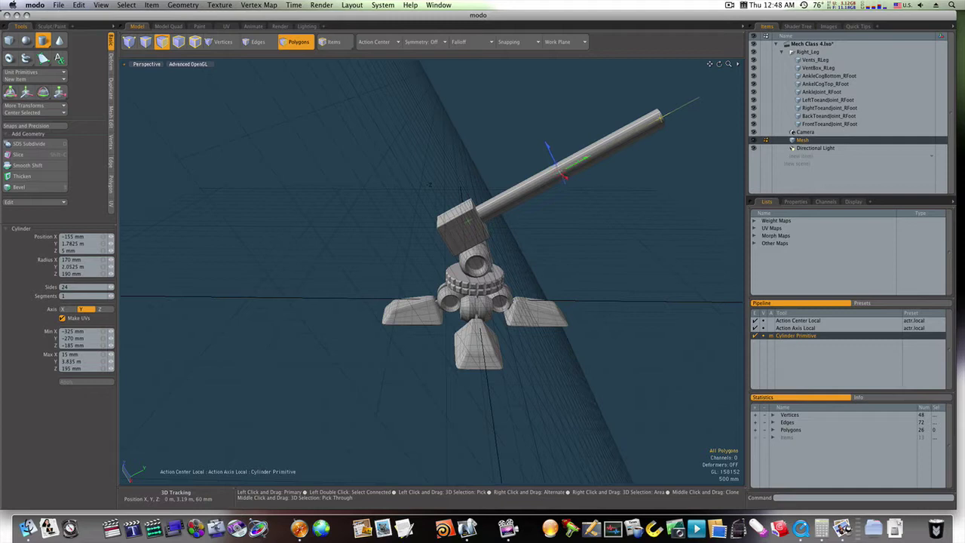
pyautogui.keyDown('alt'); pyautogui.moveTo(669, 134); pyautogui.dragTo(499, 199); pyautogui.keyUp('alt')
pyautogui.press('space')
# Duplicate the whole cylinder and move the copy about -370 mm along Z, beside the original on the vent box.
pyautogui.doubleClick(444, 198)
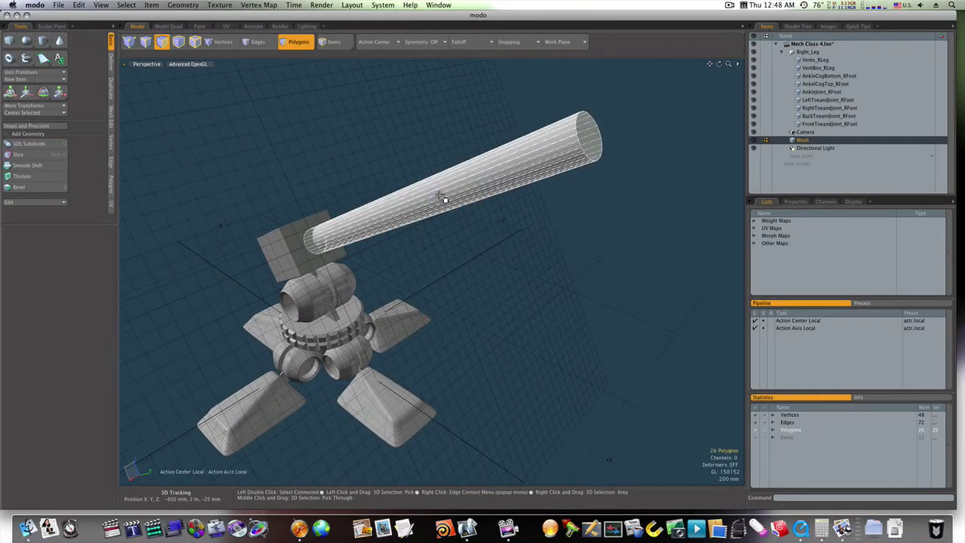
pyautogui.press('w')
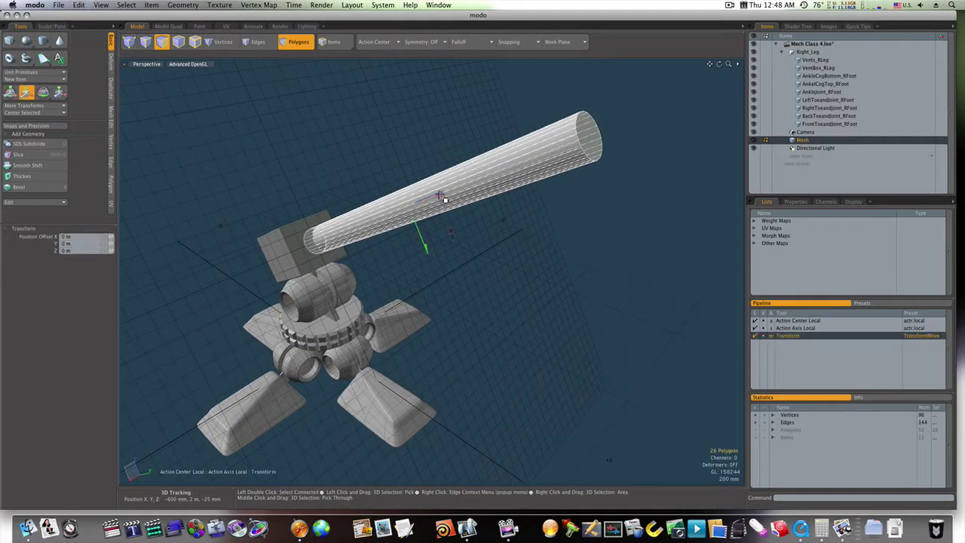
pyautogui.keyDown('alt'); pyautogui.moveTo(437, 194); pyautogui.dragTo(360, 143); pyautogui.keyUp('alt')
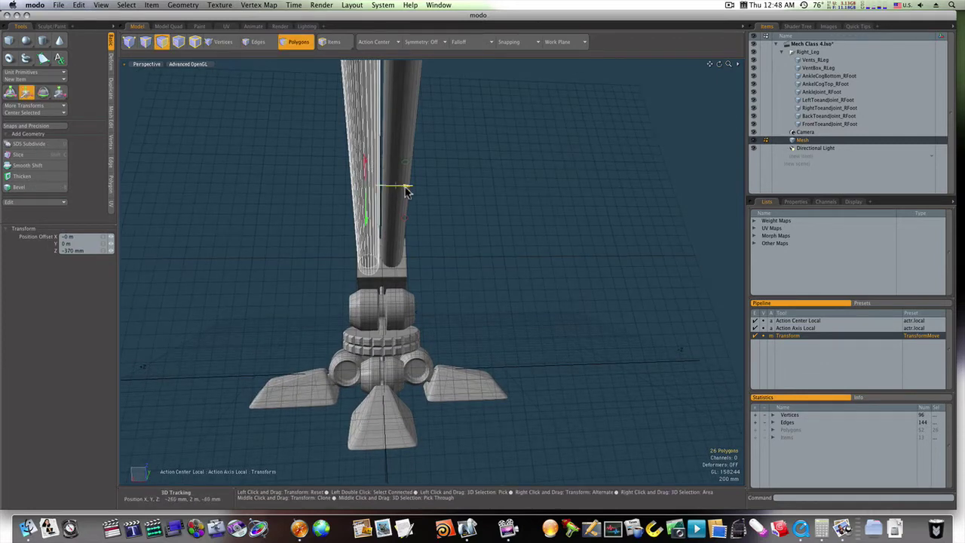
pyautogui.moveTo(407, 187); pyautogui.dragTo(464, 226)
pyautogui.keyDown('ctrl'); pyautogui.keyDown('alt'); pyautogui.moveTo(252, 267); pyautogui.dragTo(356, 222); pyautogui.keyUp('alt'); pyautogui.keyUp('ctrl')
pyautogui.press('space')
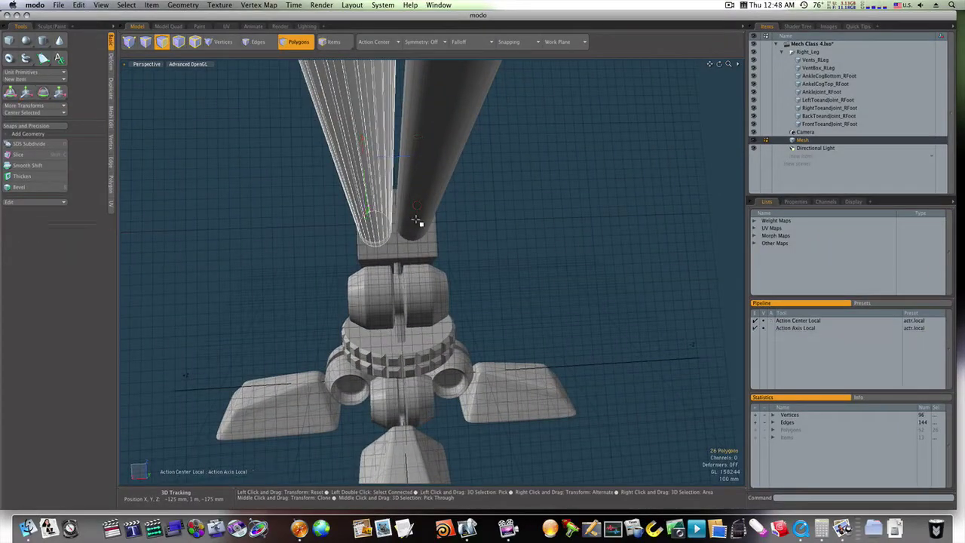
# Select the entire original cylinder and move it along Z toward the copy.
pyautogui.click(418, 223)
pyautogui.doubleClick(421, 224)
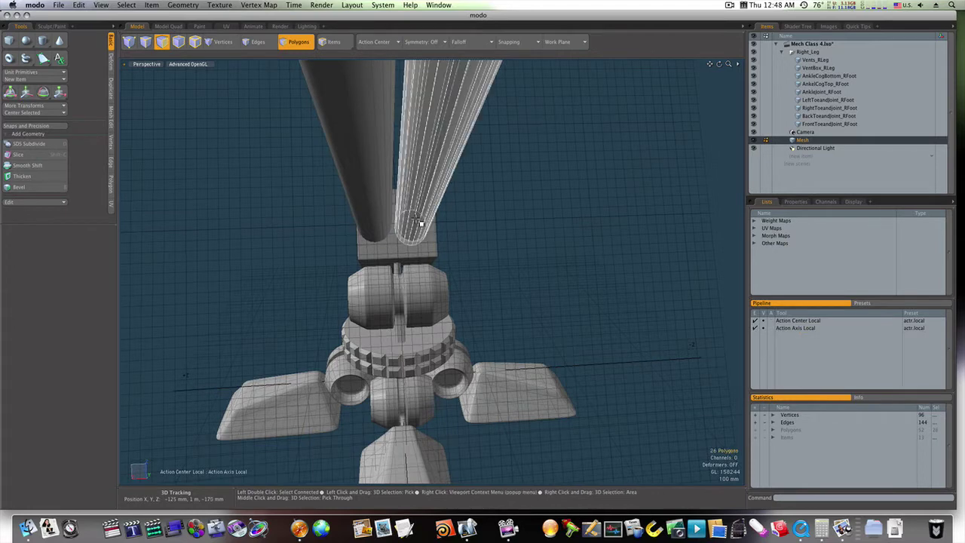
pyautogui.press('w')
pyautogui.moveTo(482, 155); pyautogui.dragTo(457, 160)
pyautogui.keyDown('alt'); pyautogui.moveTo(496, 201); pyautogui.dragTo(526, 203); pyautogui.keyUp('alt')
pyautogui.press('space')
# Nudge the duplicated cylinder slightly along Z toward the original and clear the selection.
pyautogui.doubleClick(398, 179)
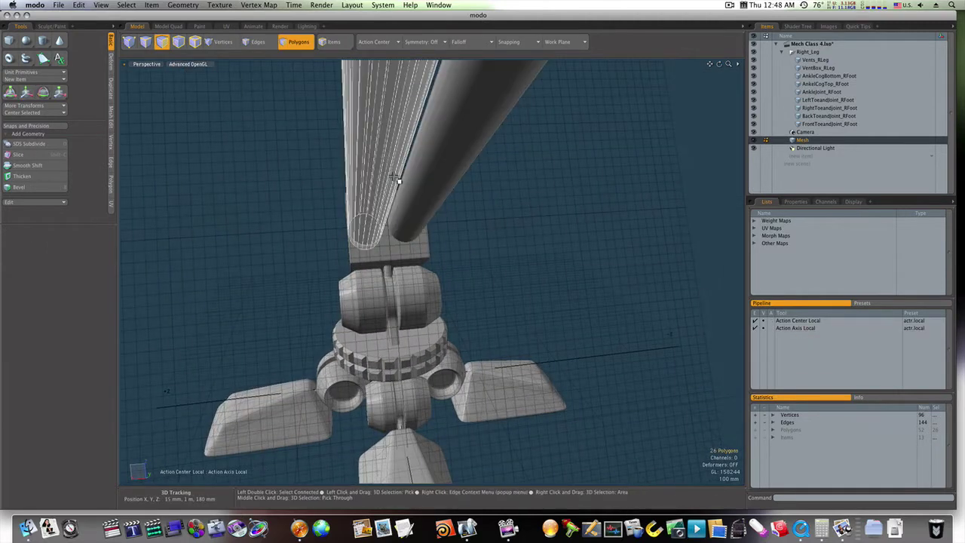
pyautogui.press('w')
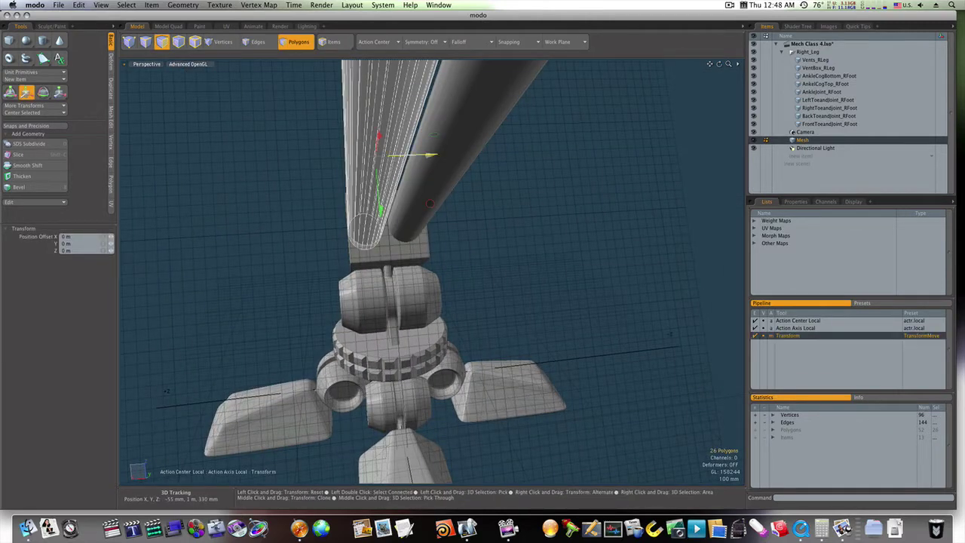
pyautogui.moveTo(435, 155); pyautogui.dragTo(440, 155)
pyautogui.press('space')
pyautogui.click(485, 227)
# Nudge the original cylinder slightly along Z, away from the copy.
pyautogui.keyDown('ctrl'); pyautogui.keyDown('alt'); pyautogui.moveTo(397, 227); pyautogui.dragTo(461, 226); pyautogui.keyUp('alt'); pyautogui.keyUp('ctrl')
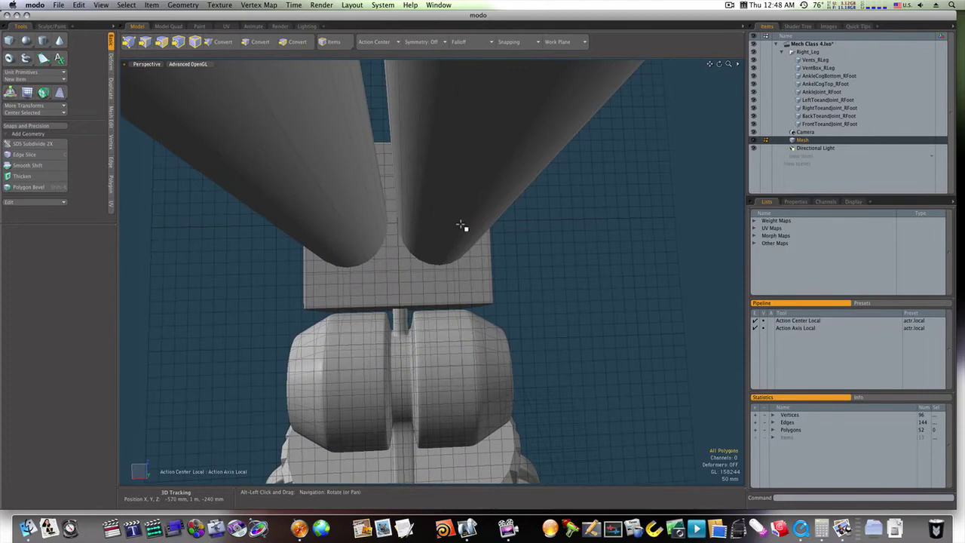
pyautogui.doubleClick(463, 226)
pyautogui.press('w')
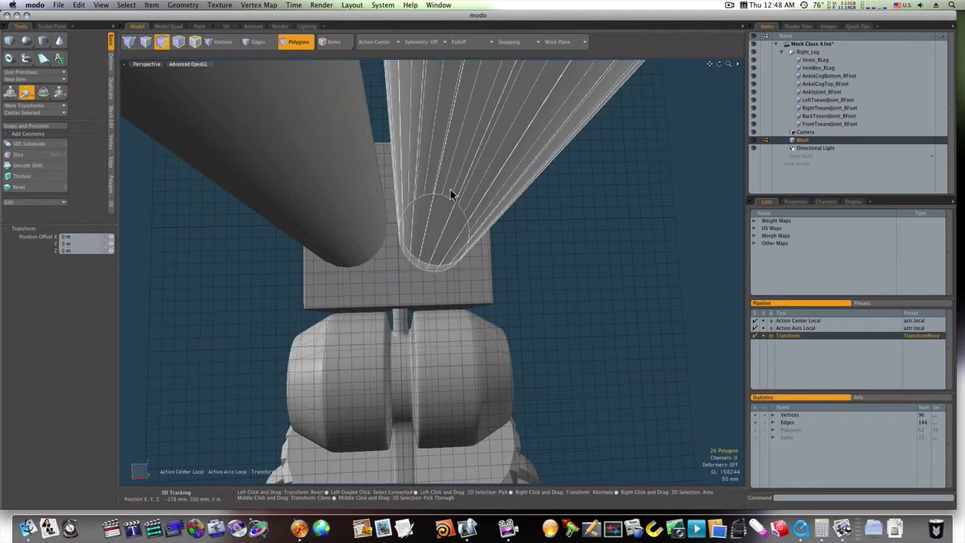
pyautogui.keyDown('ctrl'); pyautogui.keyDown('alt'); pyautogui.moveTo(457, 204); pyautogui.dragTo(418, 208); pyautogui.keyUp('alt'); pyautogui.keyUp('ctrl')
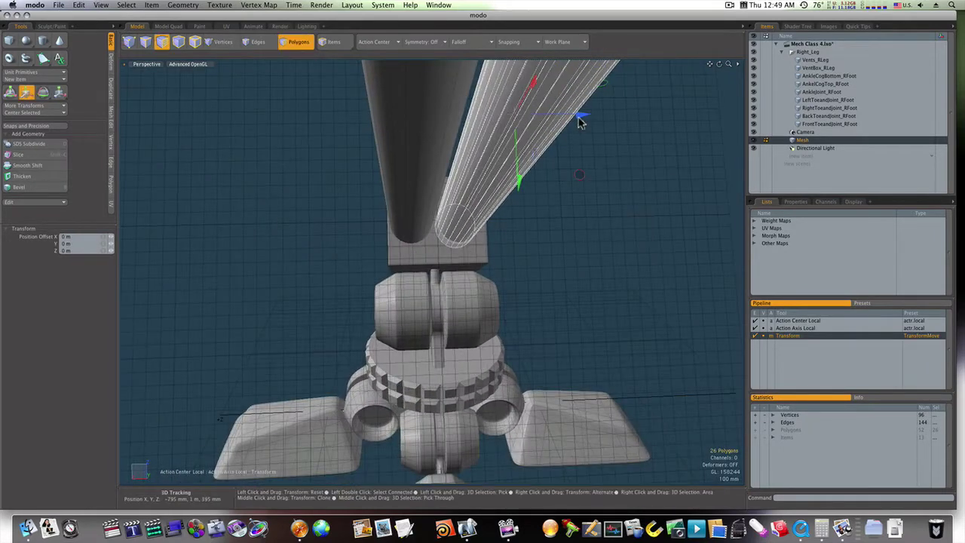
pyautogui.moveTo(579, 118); pyautogui.dragTo(587, 119)
pyautogui.press('q')
# Shift the duplicated cylinder about 30 mm along Z toward the original and deselect it.
pyautogui.click(413, 183)
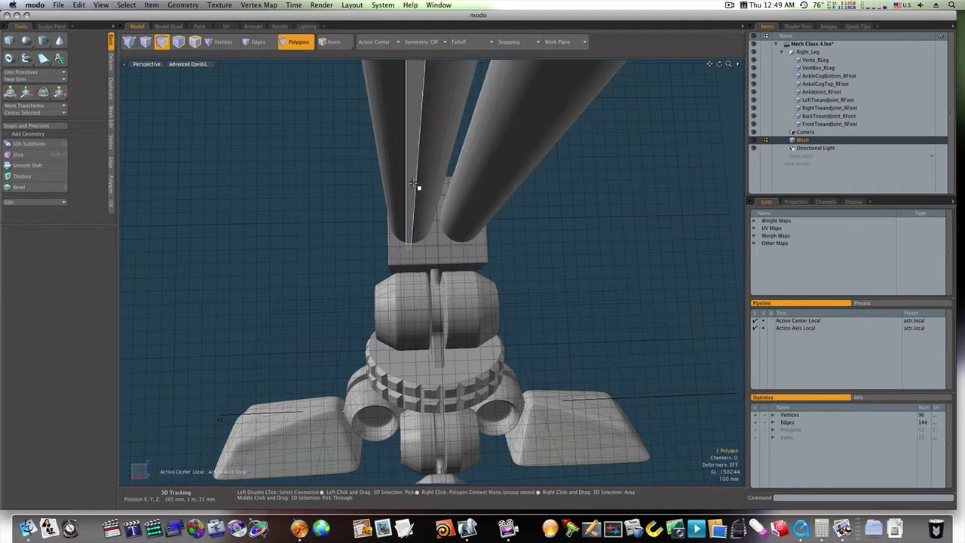
pyautogui.doubleClick(415, 184)
pyautogui.press('w')
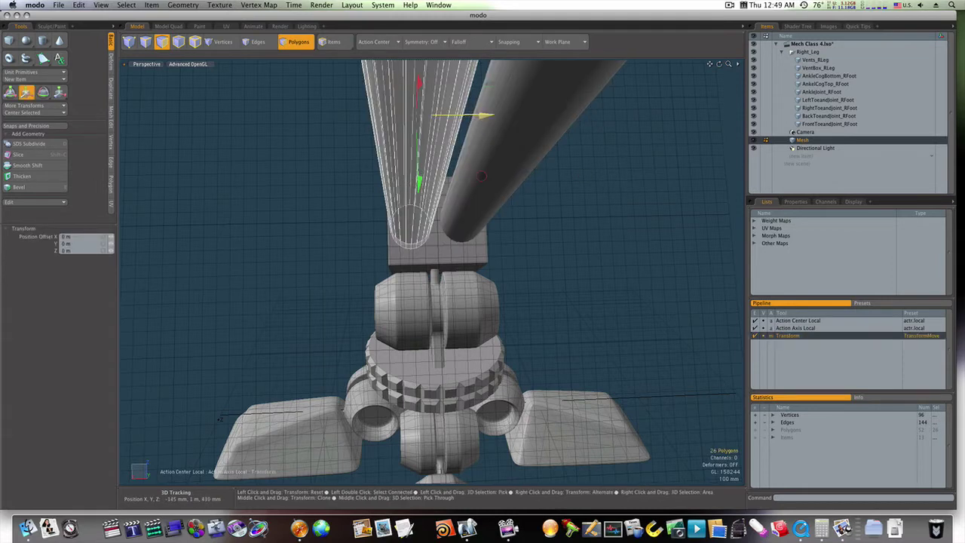
pyautogui.moveTo(483, 176); pyautogui.dragTo(489, 177)
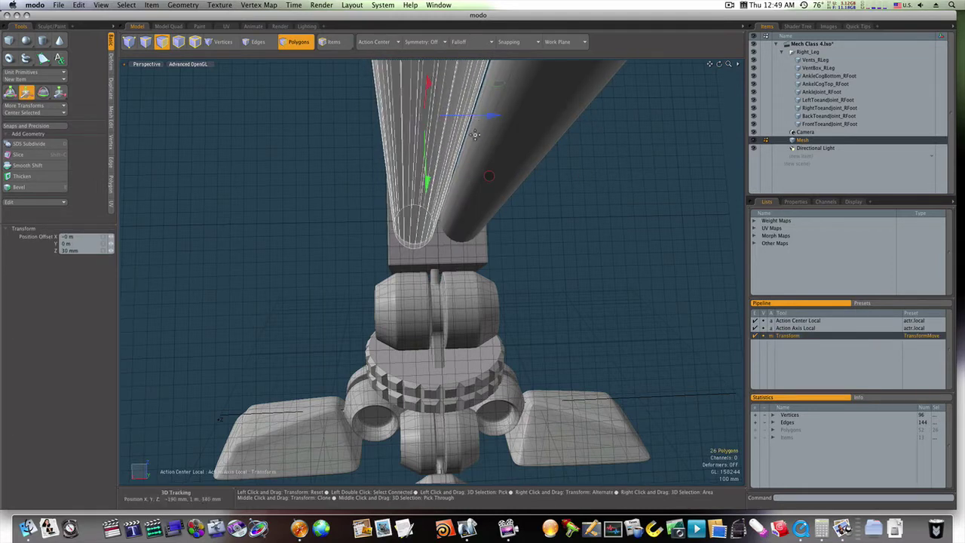
pyautogui.keyDown('ctrl'); pyautogui.keyDown('alt'); pyautogui.moveTo(390, 216); pyautogui.dragTo(491, 219); pyautogui.keyUp('alt'); pyautogui.keyUp('ctrl')
pyautogui.keyDown('alt'); pyautogui.moveTo(539, 251); pyautogui.dragTo(244, 271); pyautogui.keyUp('alt')
pyautogui.press('space')
pyautogui.click(479, 294)
# Shift the original cylinder about -5 mm along Z toward the copy and deselect it.
pyautogui.keyDown('ctrl'); pyautogui.keyDown('alt'); pyautogui.moveTo(483, 291); pyautogui.dragTo(451, 286); pyautogui.keyUp('alt'); pyautogui.keyUp('ctrl')
pyautogui.doubleClick(418, 242)
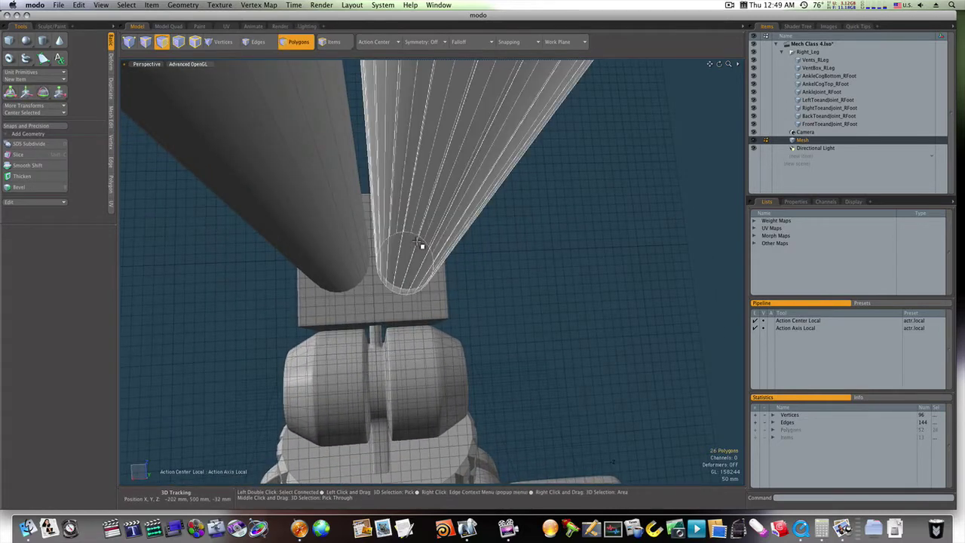
pyautogui.press('w')
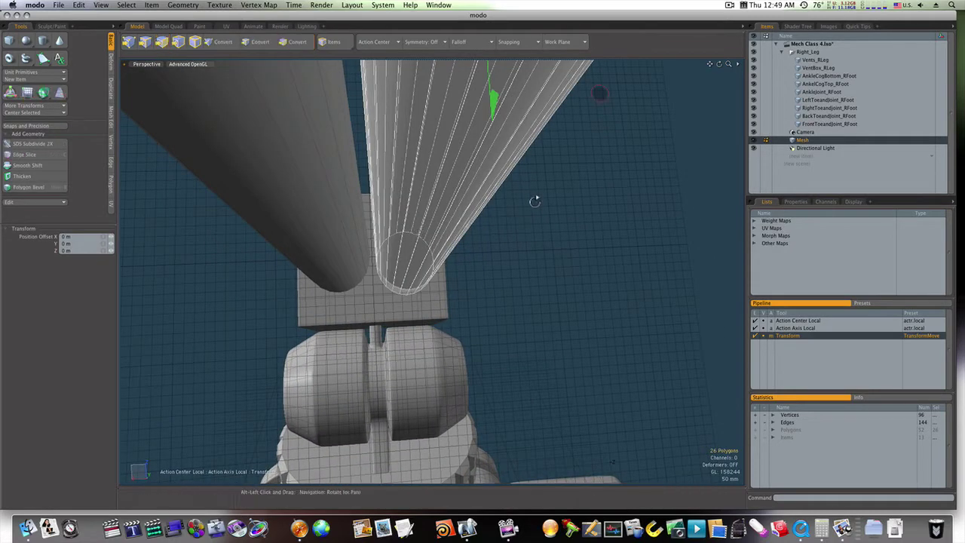
pyautogui.keyDown('alt'); pyautogui.moveTo(540, 216); pyautogui.dragTo(520, 224); pyautogui.keyUp('alt')
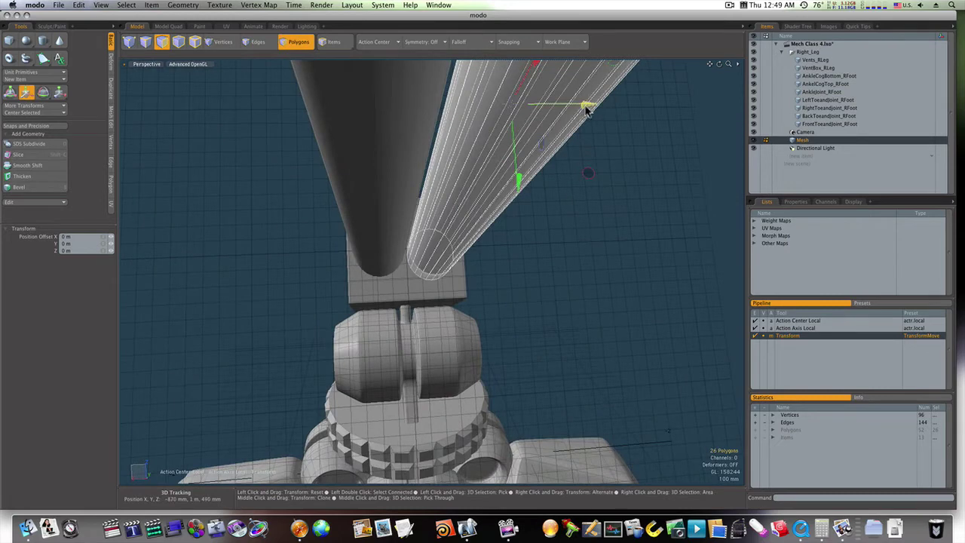
pyautogui.moveTo(589, 172); pyautogui.dragTo(586, 172)
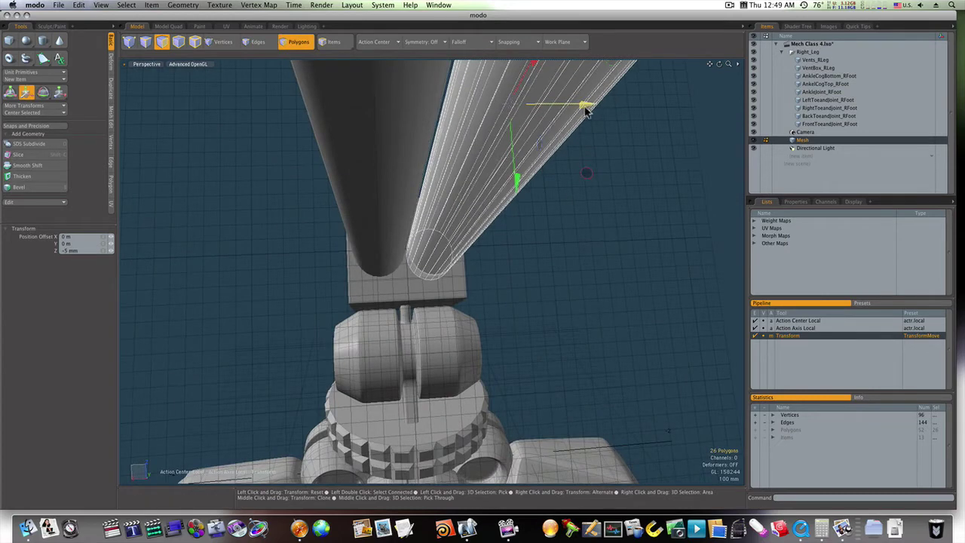
pyautogui.press('q')
pyautogui.keyDown('ctrl'); pyautogui.keyDown('alt'); pyautogui.moveTo(539, 270); pyautogui.dragTo(668, 224); pyautogui.keyUp('alt'); pyautogui.keyUp('ctrl')
pyautogui.click(549, 248)
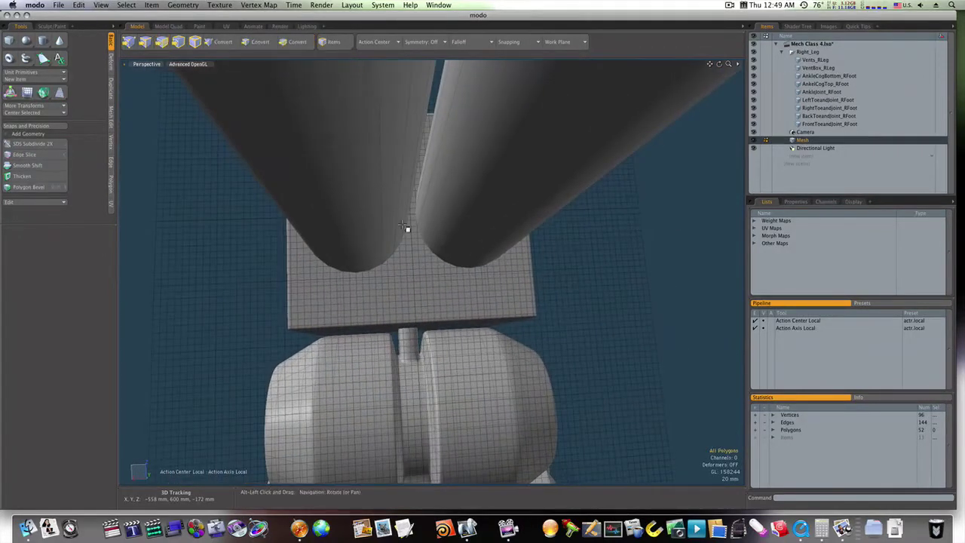
# Move the duplicated cylinder about -15 mm along Z, away from the original, and deselect it.
pyautogui.press('3')
pyautogui.doubleClick(350, 214)
pyautogui.press('y')
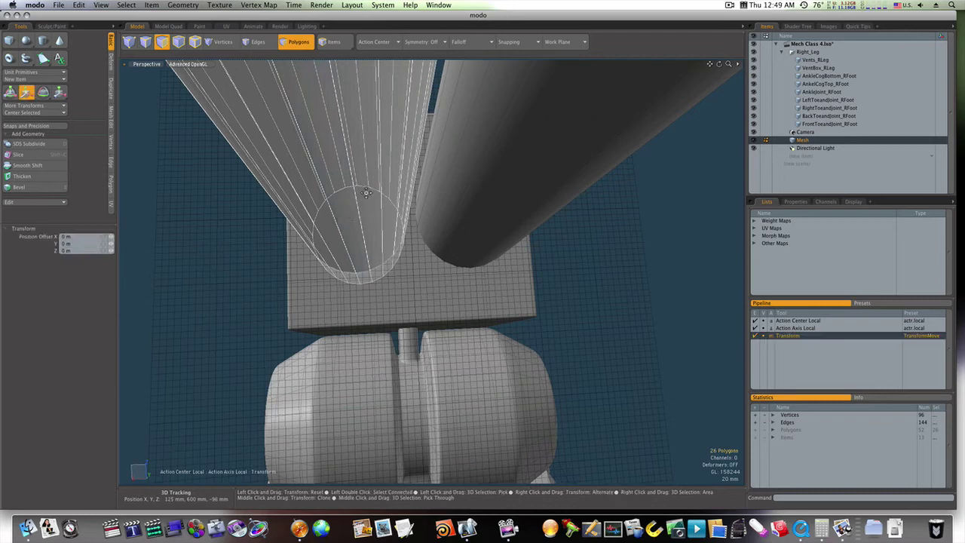
pyautogui.keyDown('ctrl'); pyautogui.keyDown('alt'); pyautogui.moveTo(417, 210); pyautogui.dragTo(362, 230); pyautogui.keyUp('alt'); pyautogui.keyUp('ctrl')
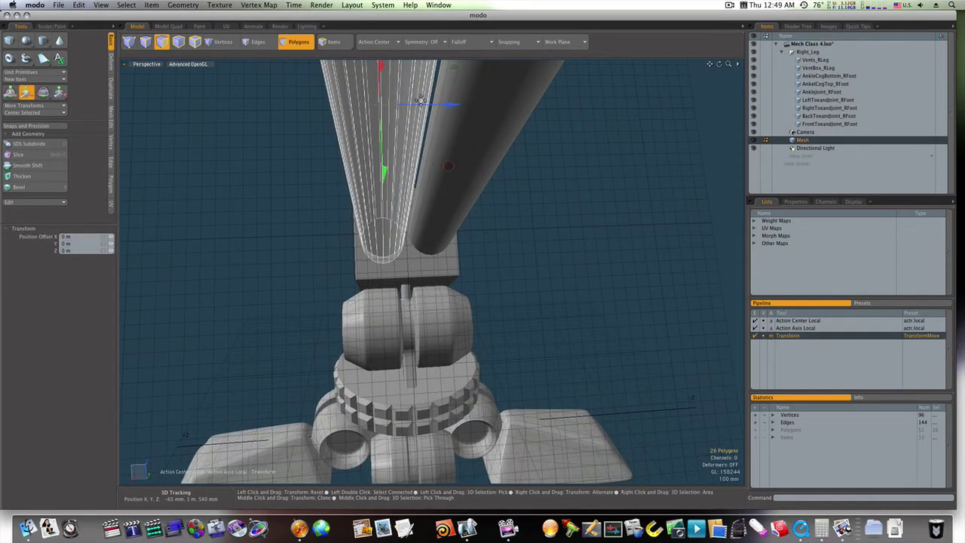
pyautogui.moveTo(423, 107); pyautogui.dragTo(416, 108)
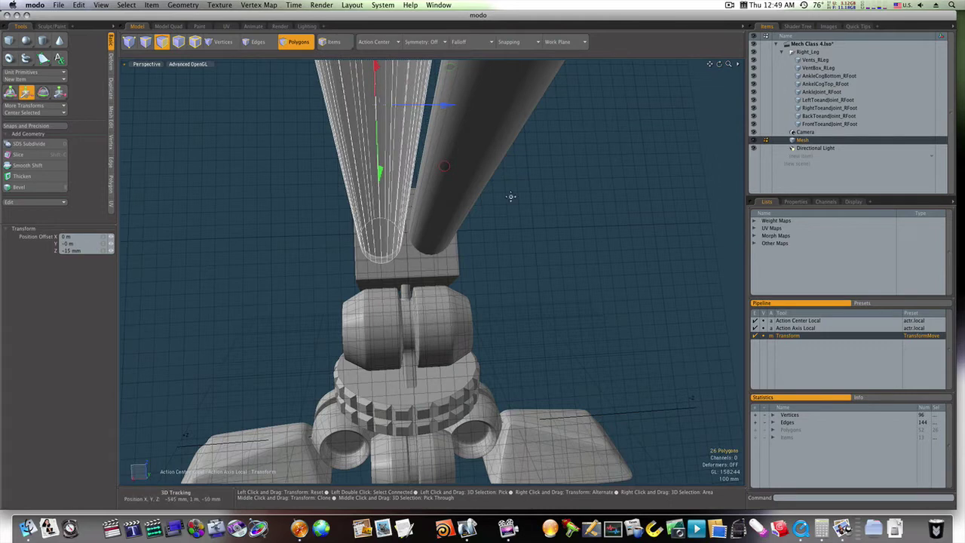
pyautogui.press('space')
pyautogui.click(330, 229)
# Inspect the spacing of the two cylinders and how they meet the vent box from several angles.
pyautogui.keyDown('ctrl'); pyautogui.keyDown('alt'); pyautogui.moveTo(357, 232); pyautogui.dragTo(271, 239); pyautogui.keyUp('alt'); pyautogui.keyUp('ctrl')
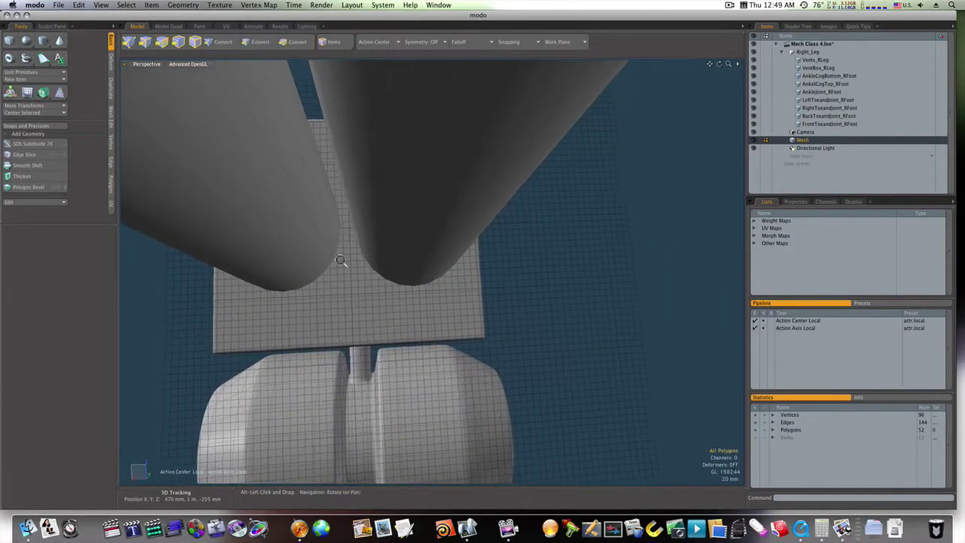
pyautogui.keyDown('ctrl'); pyautogui.keyDown('alt'); pyautogui.moveTo(340, 261); pyautogui.dragTo(249, 245); pyautogui.keyUp('alt'); pyautogui.keyUp('ctrl')
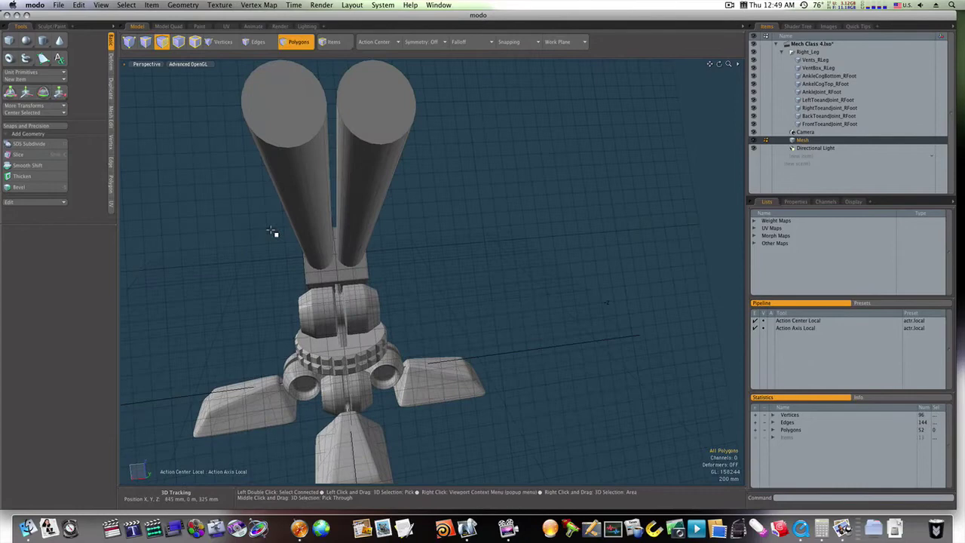
pyautogui.keyDown('alt'); pyautogui.moveTo(427, 181); pyautogui.dragTo(490, 206); pyautogui.keyUp('alt')
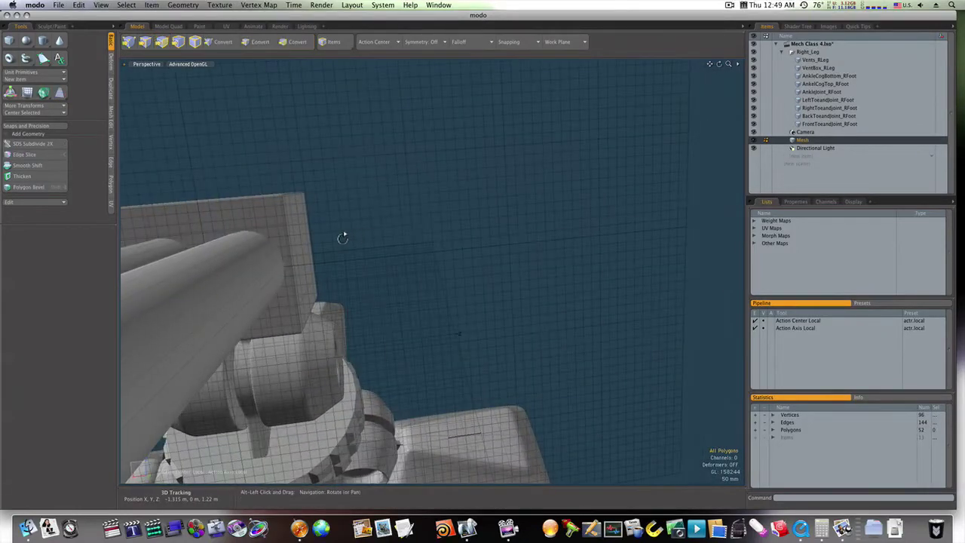
pyautogui.keyDown('alt'); pyautogui.moveTo(343, 238); pyautogui.dragTo(351, 233); pyautogui.keyUp('alt')
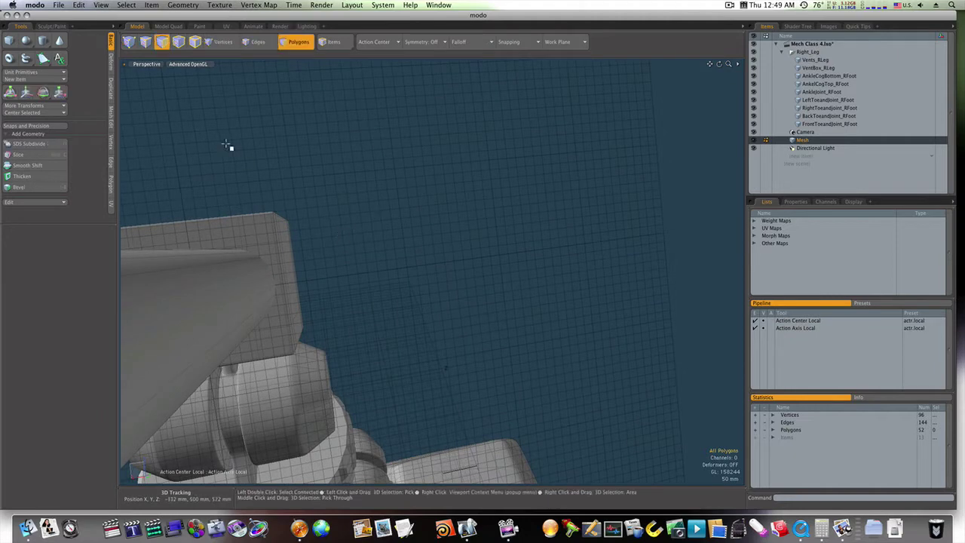
pyautogui.keyDown('alt'); pyautogui.moveTo(286, 198); pyautogui.dragTo(345, 241); pyautogui.keyUp('alt')
pyautogui.scroll(-3, 346, 233)
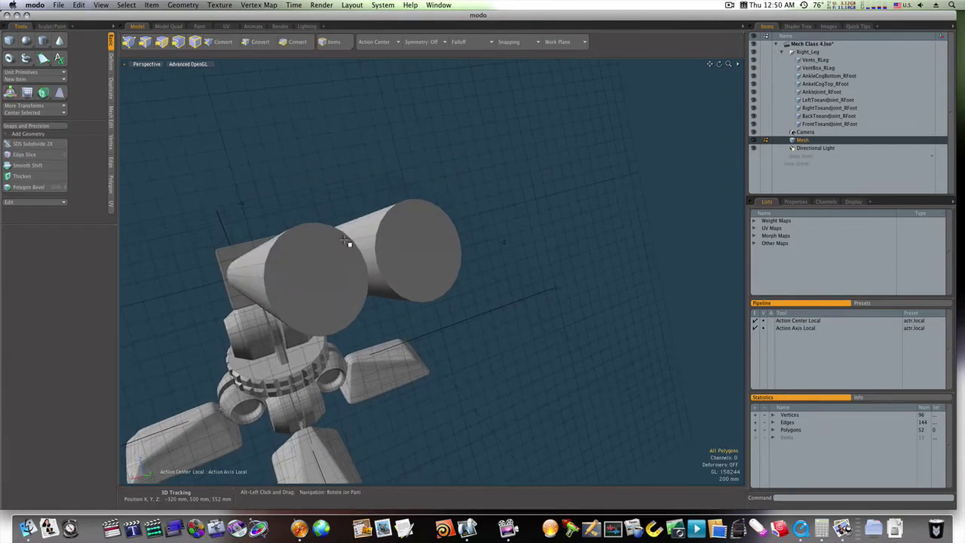
# Create a new mesh item and paste a copy of the front cylinder's end-cap polygon into it.
pyautogui.click(792, 155)
pyautogui.click(792, 155)
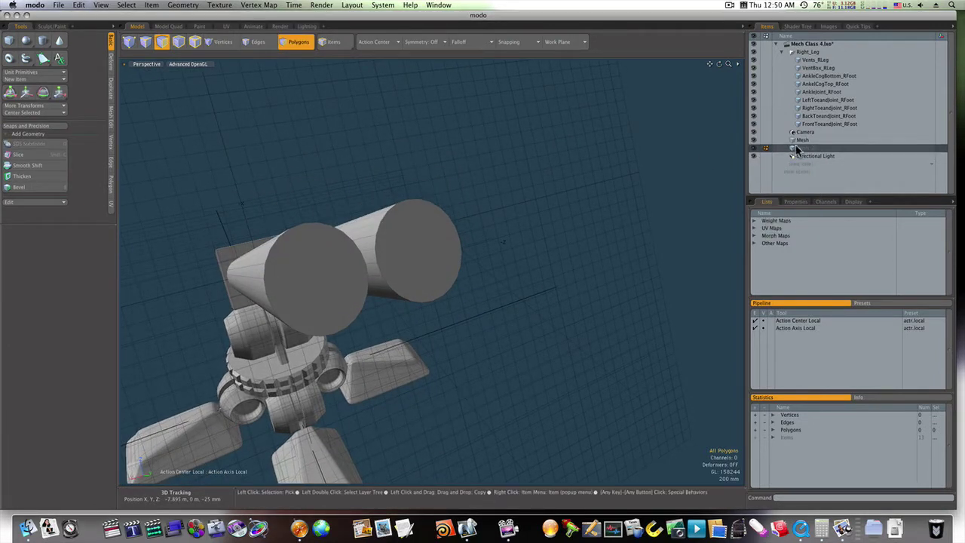
pyautogui.click(800, 141)
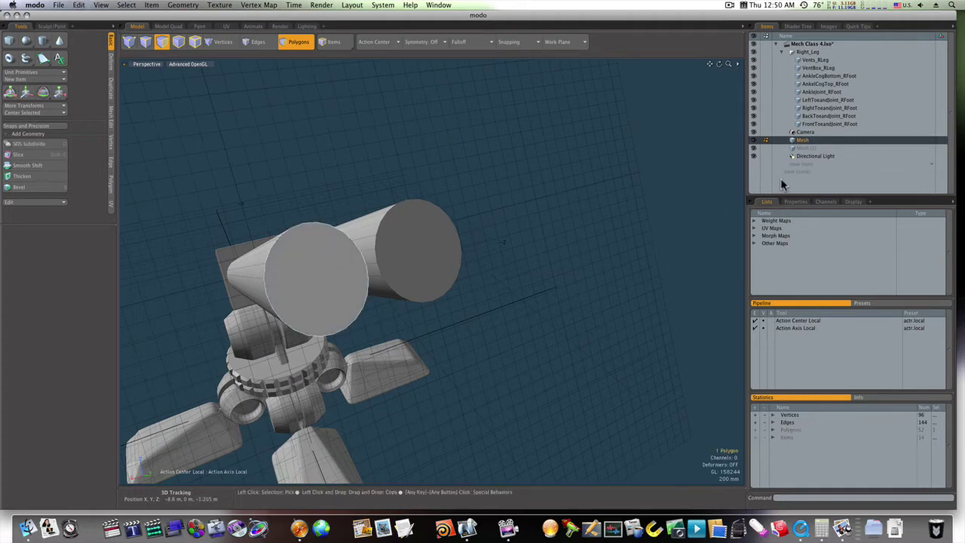
pyautogui.click(800, 149)
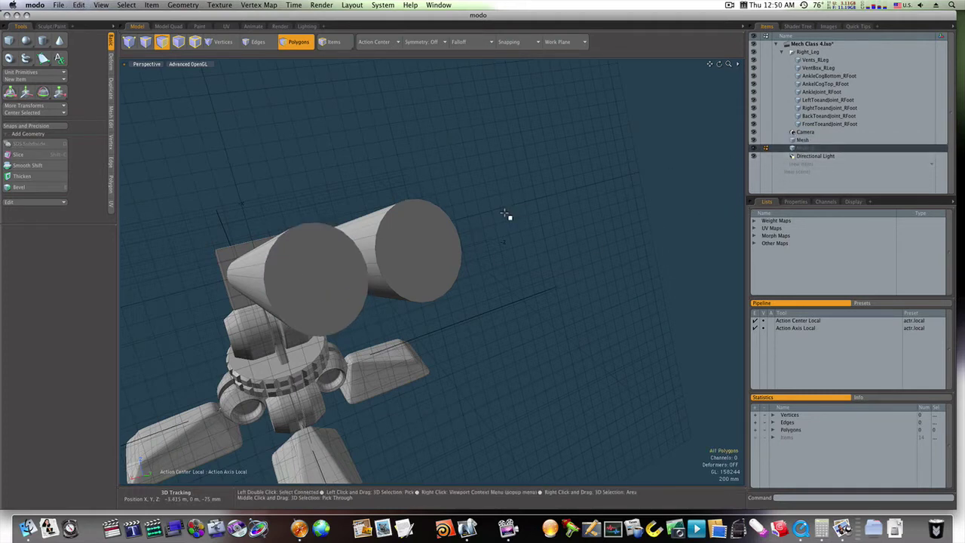
# Move the pasted disc about 590 mm along Z away from the cylinder and scale it uniformly to about 122%.
pyautogui.press('w')
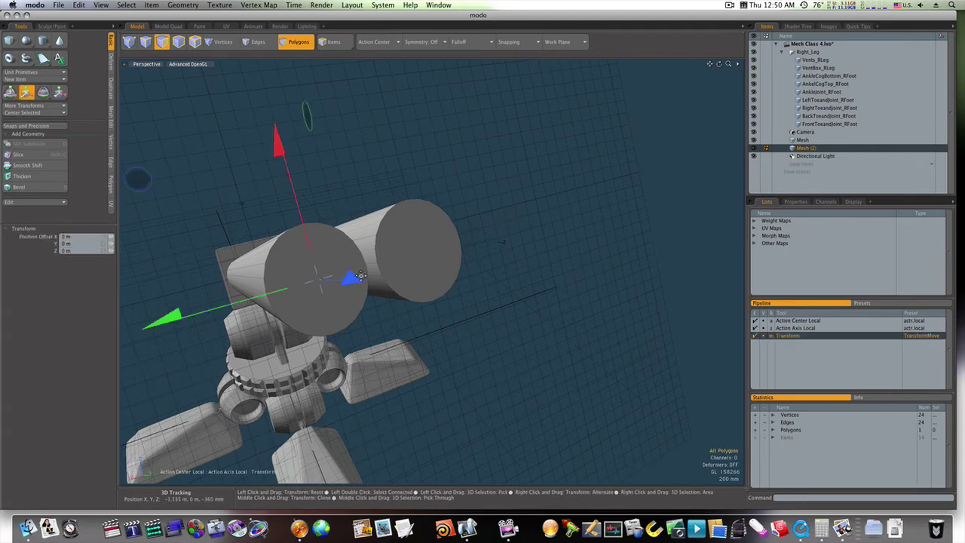
pyautogui.moveTo(355, 277); pyautogui.dragTo(462, 285)
pyautogui.scroll(-4, 476, 286)
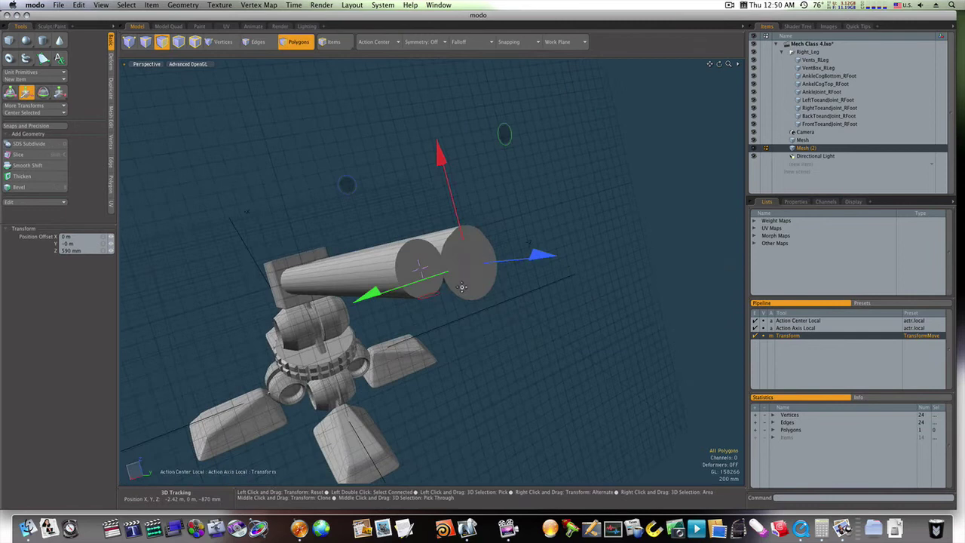
pyautogui.press('r')
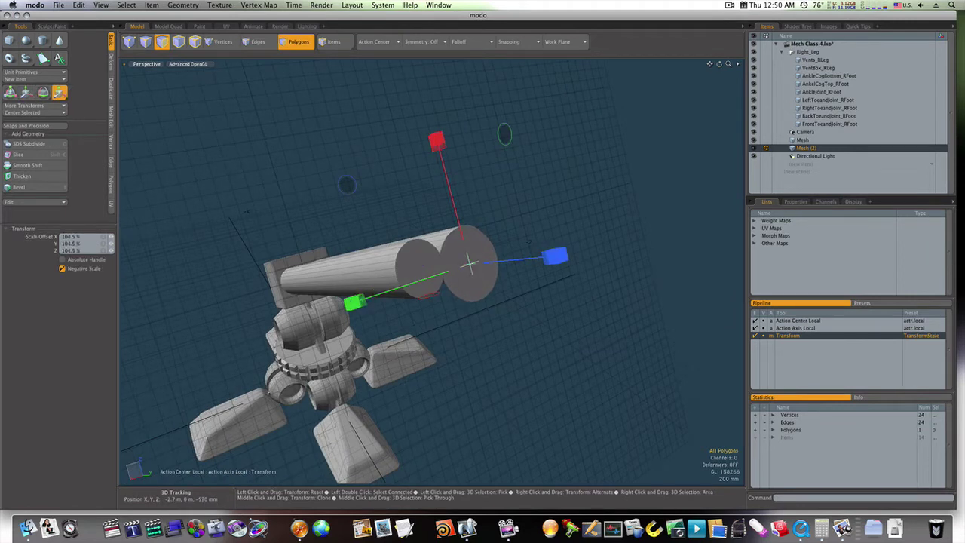
pyautogui.moveTo(529, 242); pyautogui.dragTo(531, 242)
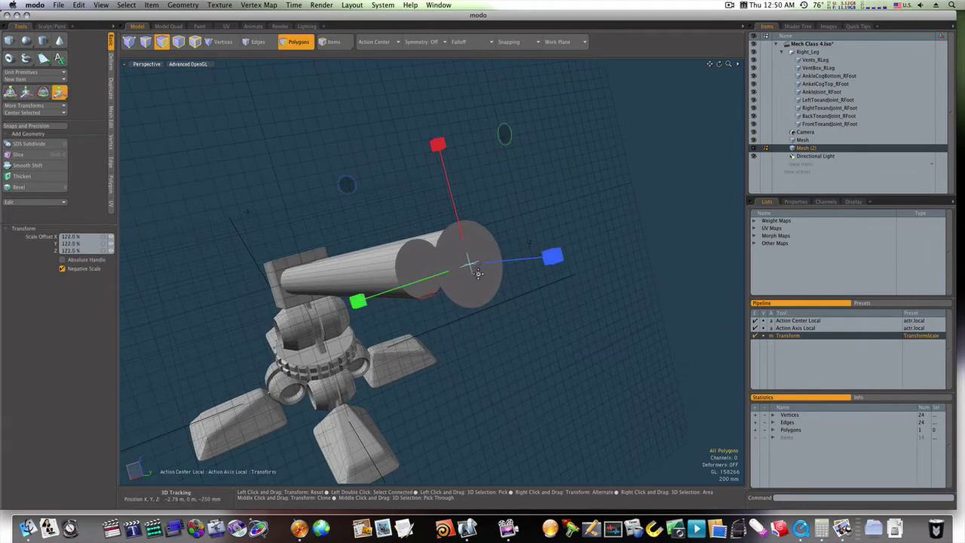
pyautogui.press('space')
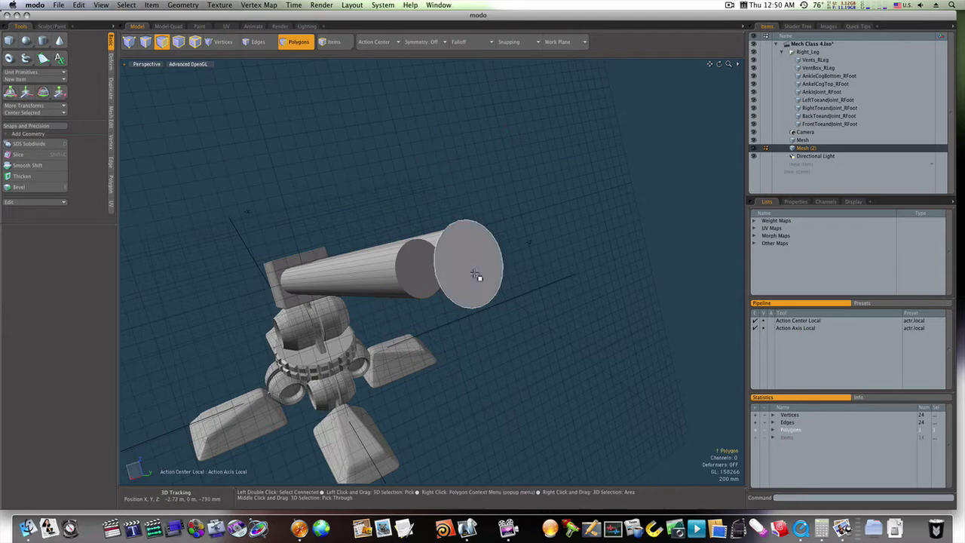
# Thicken the disc with an offset of about 160 mm and deselect it.
pyautogui.click(22, 176)
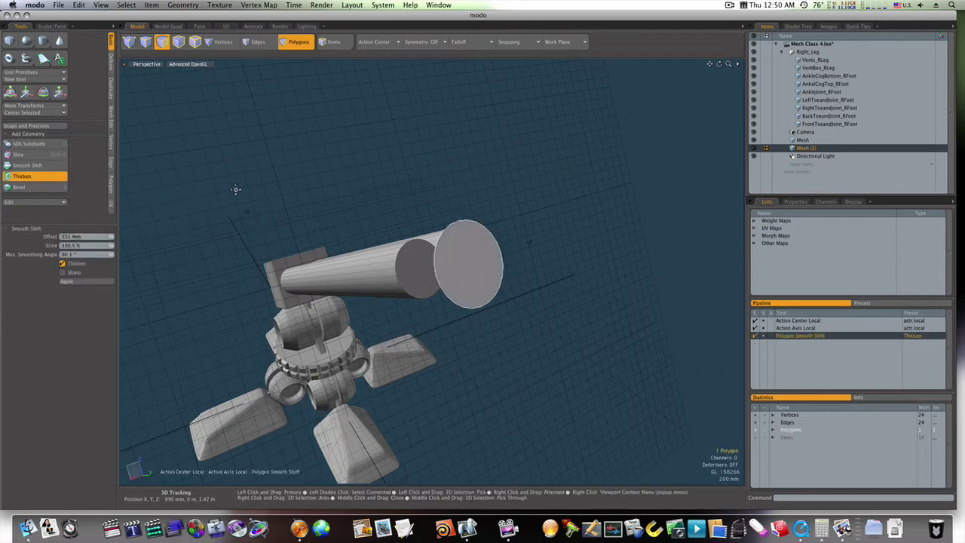
pyautogui.moveTo(544, 260); pyautogui.dragTo(556, 257)
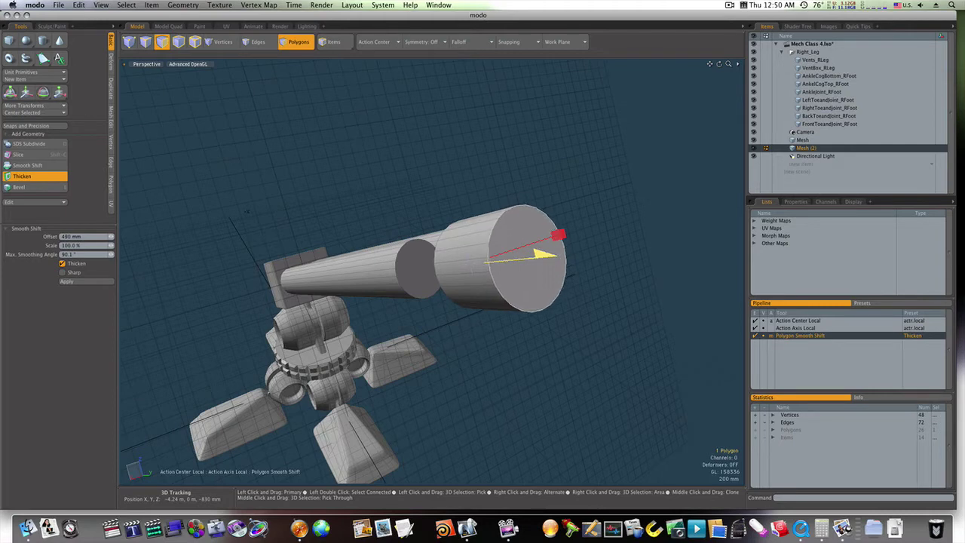
pyautogui.moveTo(550, 255); pyautogui.dragTo(537, 256)
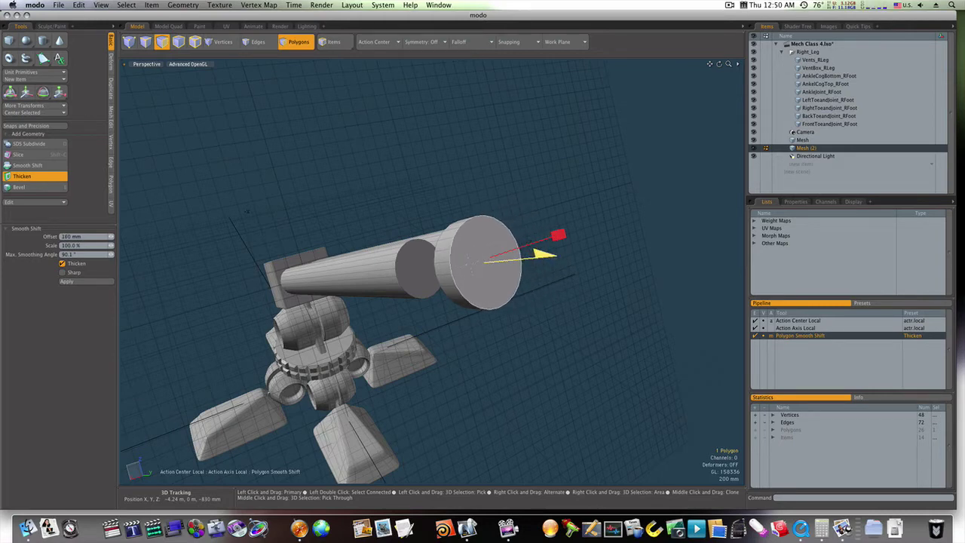
pyautogui.press('space')
pyautogui.click(522, 195)
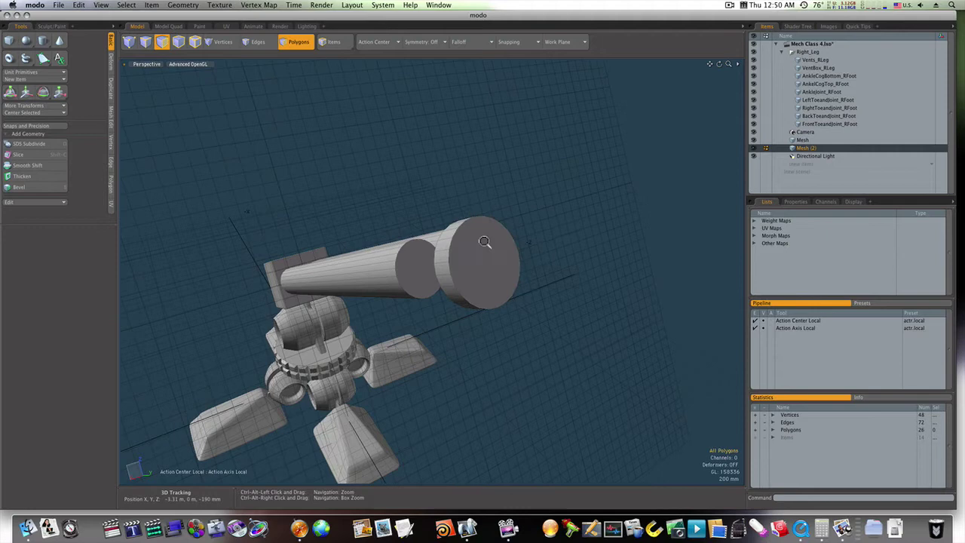
# Slice both flat faces of the thickened disc in half from rim vertex to opposite rim vertex with Edge Slice.
pyautogui.keyDown('ctrl'); pyautogui.keyDown('alt'); pyautogui.moveTo(487, 242); pyautogui.dragTo(528, 247); pyautogui.keyUp('alt'); pyautogui.keyUp('ctrl')
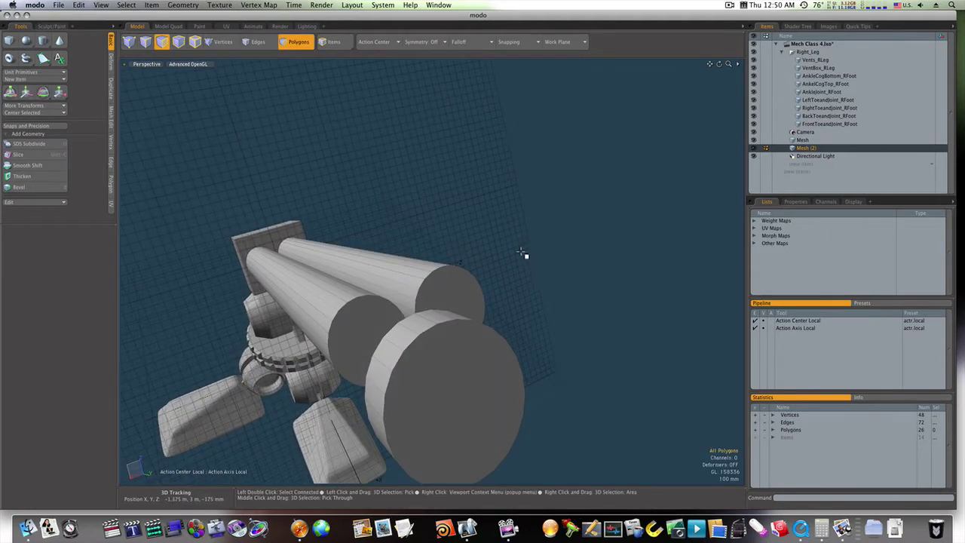
pyautogui.hotkey('alt', 'c')
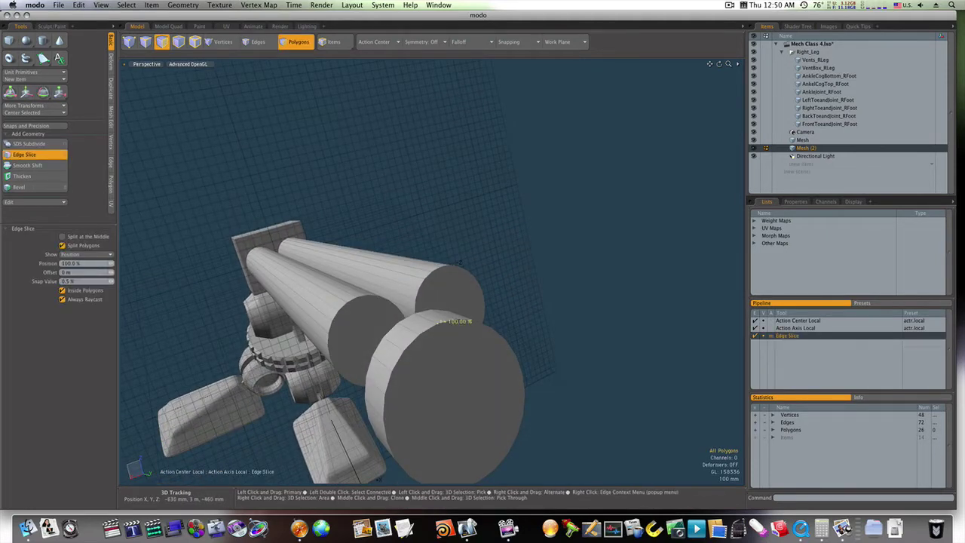
pyautogui.keyDown('alt'); pyautogui.moveTo(459, 327); pyautogui.dragTo(442, 295); pyautogui.keyUp('alt')
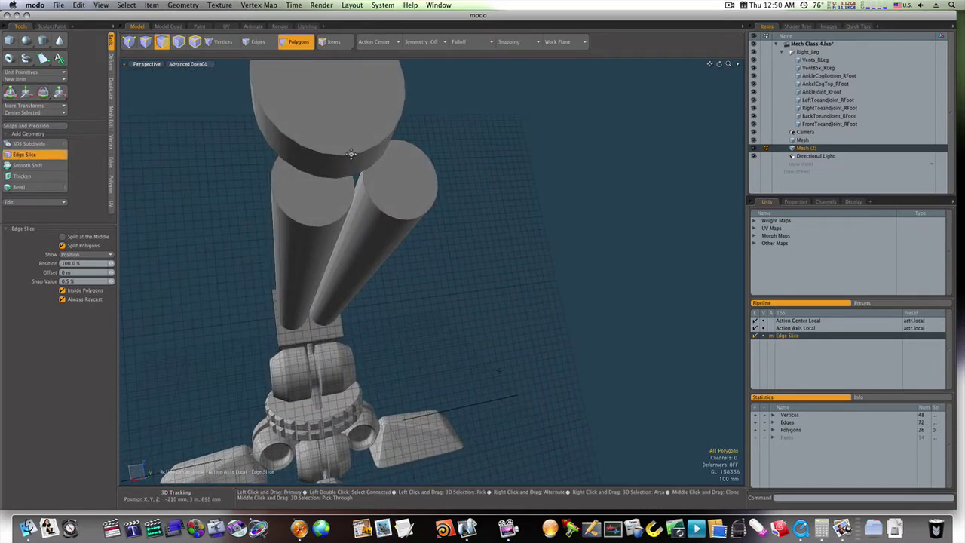
pyautogui.keyDown('alt'); pyautogui.moveTo(352, 158); pyautogui.dragTo(527, 217); pyautogui.keyUp('alt')
pyautogui.keyDown('alt'); pyautogui.keyDown('shift'); pyautogui.moveTo(526, 217); pyautogui.dragTo(486, 197); pyautogui.keyUp('shift'); pyautogui.keyUp('alt')
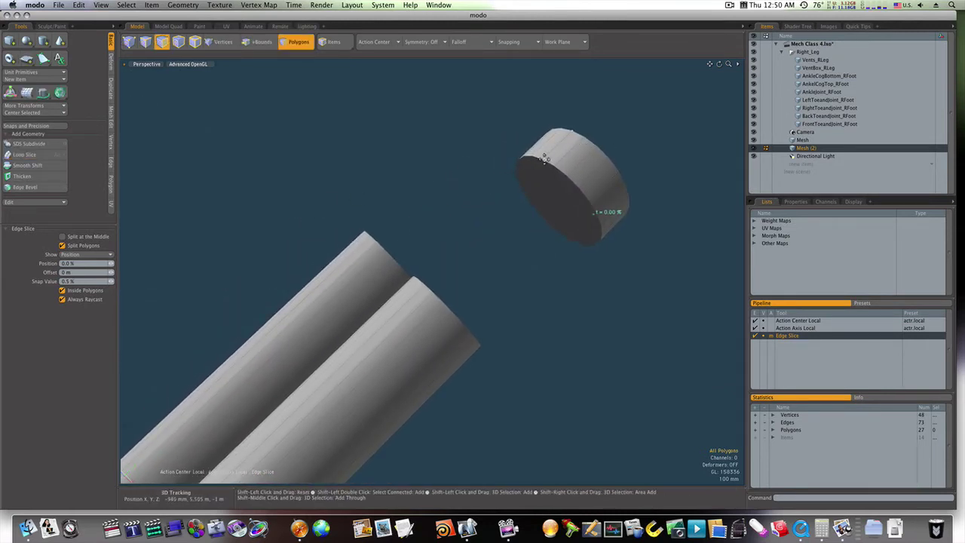
pyautogui.keyDown('alt'); pyautogui.moveTo(548, 163); pyautogui.dragTo(460, 282); pyautogui.keyUp('alt')
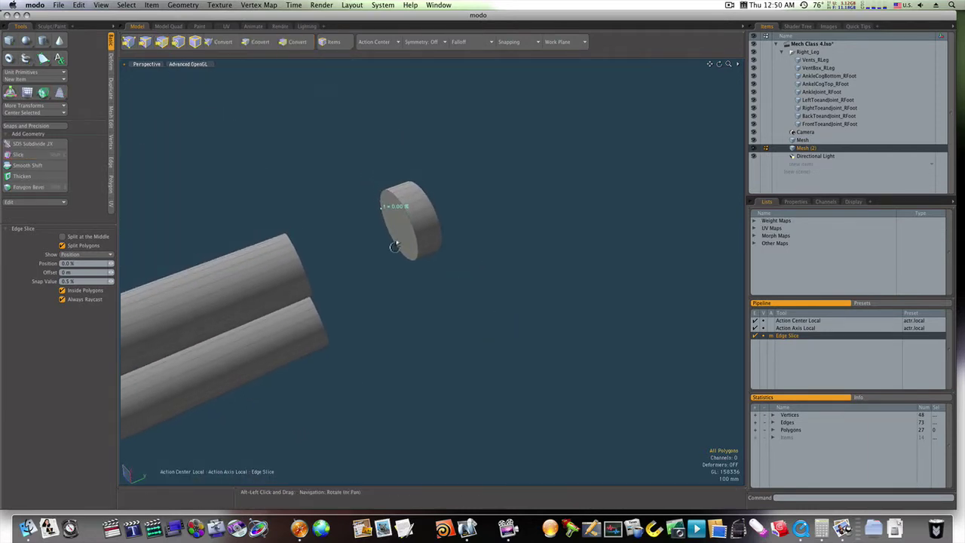
pyautogui.keyDown('ctrl'); pyautogui.keyDown('alt'); pyautogui.moveTo(396, 245); pyautogui.dragTo(377, 292); pyautogui.keyUp('alt'); pyautogui.keyUp('ctrl')
pyautogui.click(547, 43)
pyautogui.click(548, 49)
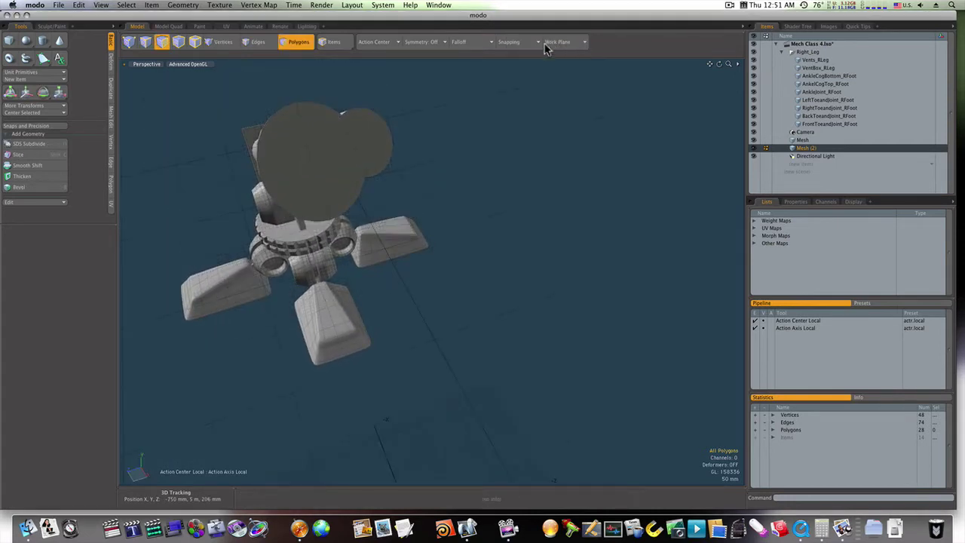
# Try deleting one half of the sliced disc, rim polygons and half faces included, and undo the deletion.
pyautogui.keyDown('ctrl'); pyautogui.keyDown('alt'); pyautogui.moveTo(345, 154); pyautogui.dragTo(339, 213); pyautogui.keyUp('alt'); pyautogui.keyUp('ctrl')
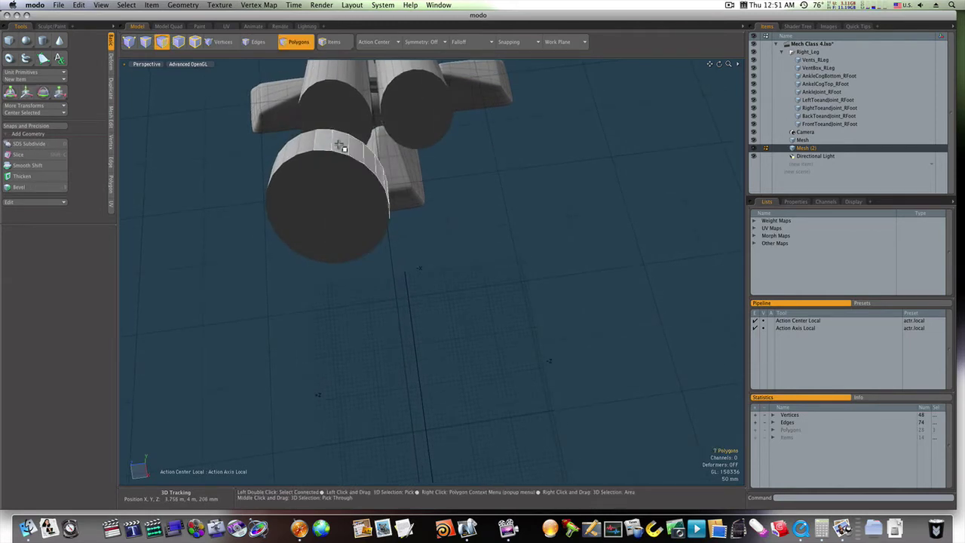
pyautogui.keyDown('shift'); pyautogui.click(342, 180); pyautogui.keyUp('shift')
pyautogui.keyDown('alt'); pyautogui.moveTo(342, 183); pyautogui.dragTo(353, 324); pyautogui.keyUp('alt')
pyautogui.keyDown('alt'); pyautogui.moveTo(383, 215); pyautogui.dragTo(394, 92); pyautogui.keyUp('alt')
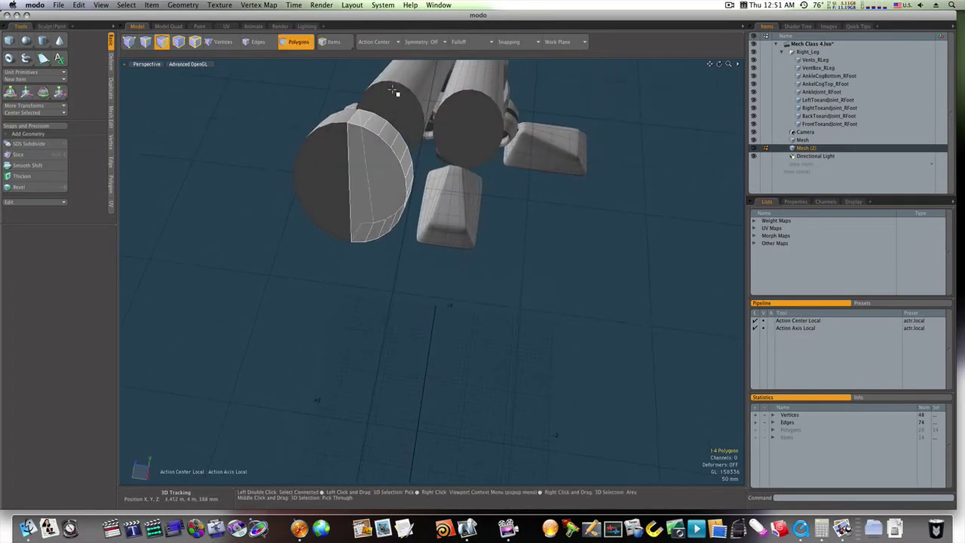
pyautogui.press('Delete')
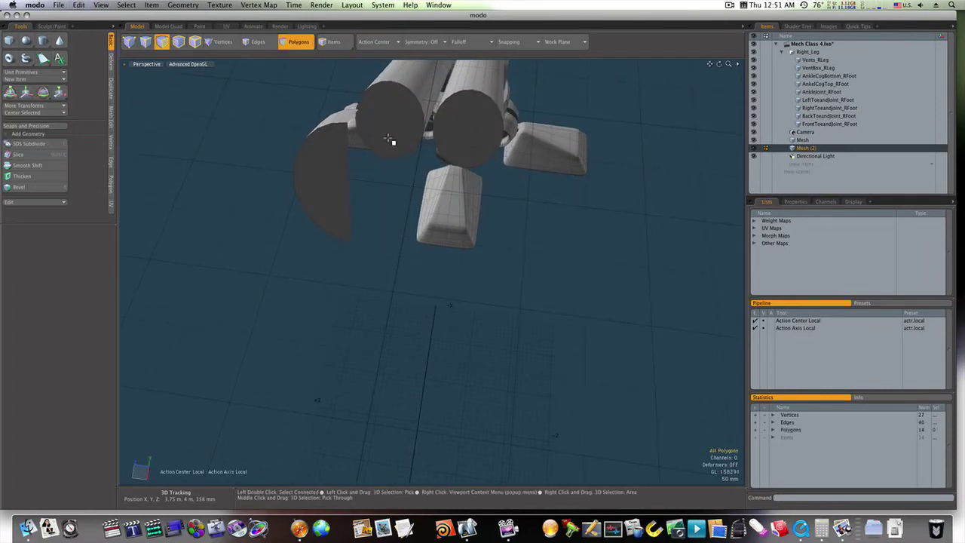
pyautogui.press('super+z')
# Recut the dividing edge on one flat face of the disc with Edge Slice, aligning it with the opposite face's slice.
pyautogui.keyDown('alt'); pyautogui.moveTo(389, 139); pyautogui.dragTo(166, 42); pyautogui.keyUp('alt')
pyautogui.keyDown('alt'); pyautogui.moveTo(514, 269); pyautogui.dragTo(497, 228); pyautogui.keyUp('alt')
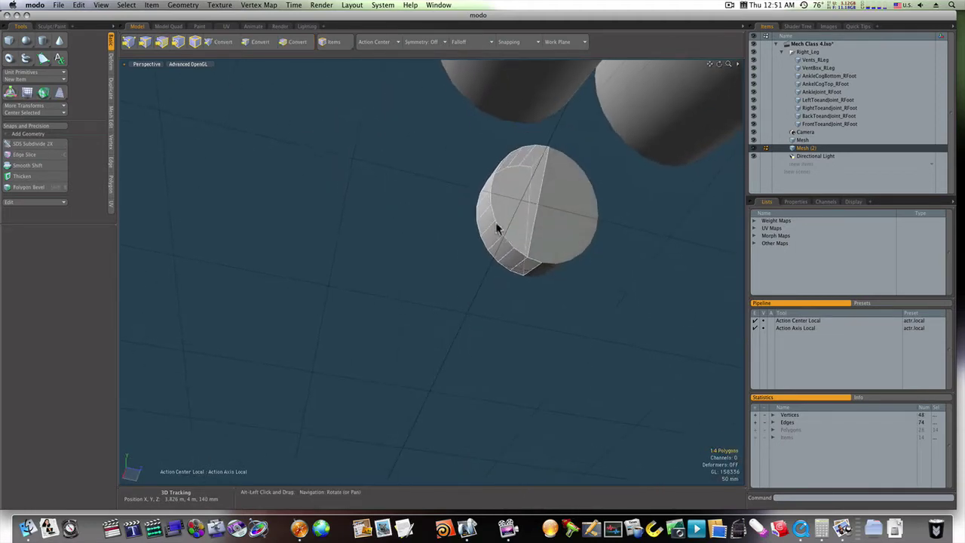
pyautogui.press('3')
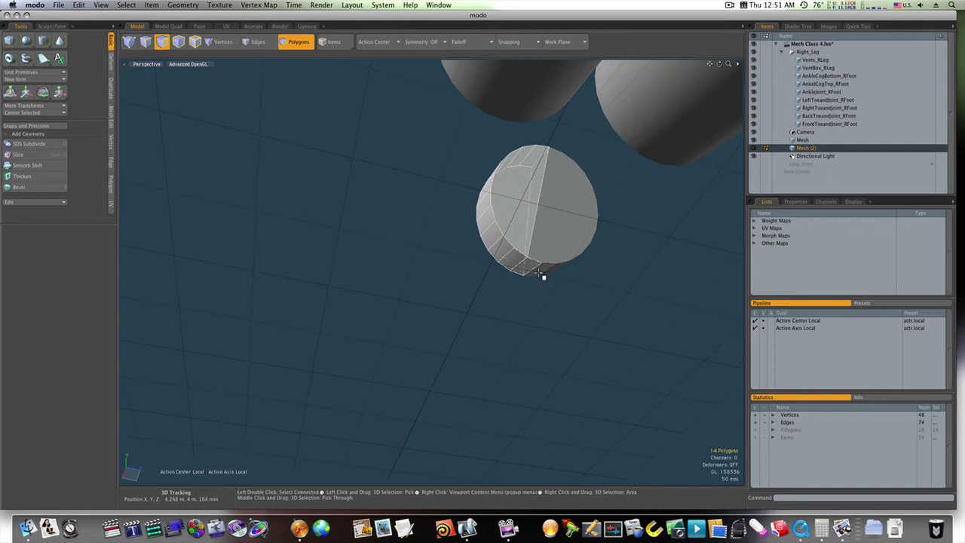
pyautogui.press('alt')
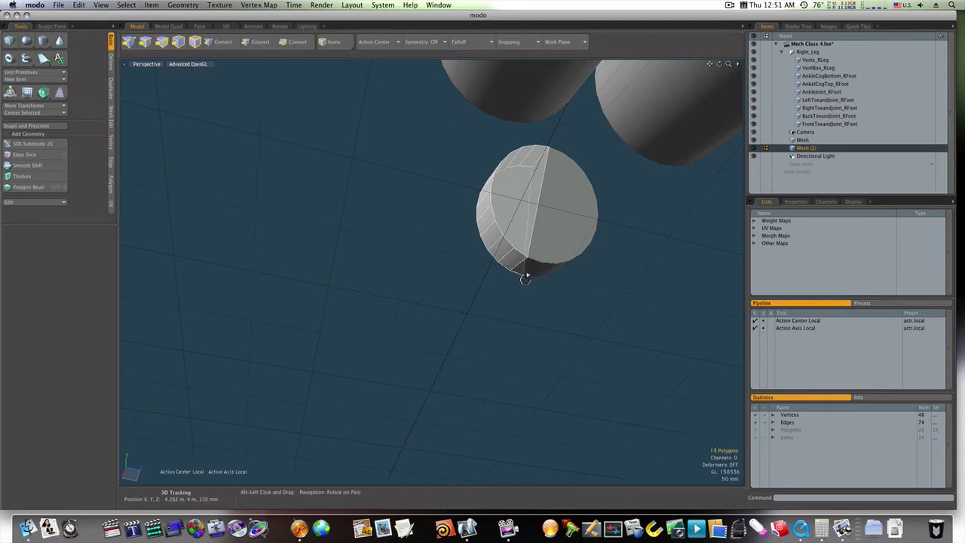
pyautogui.keyDown('alt'); pyautogui.moveTo(528, 279); pyautogui.dragTo(743, 340); pyautogui.keyUp('alt')
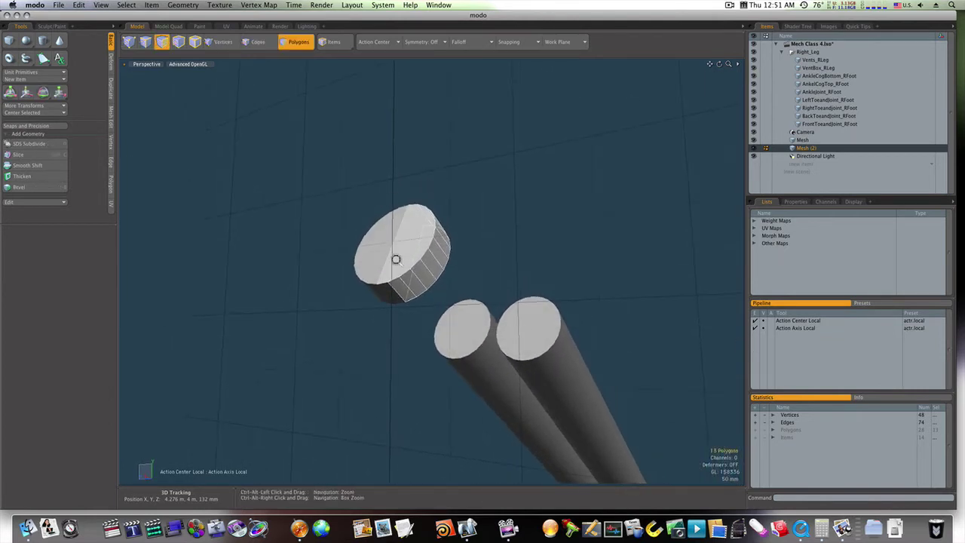
pyautogui.keyDown('ctrl'); pyautogui.keyDown('alt'); pyautogui.moveTo(396, 258); pyautogui.dragTo(295, 237); pyautogui.keyUp('alt'); pyautogui.keyUp('ctrl')
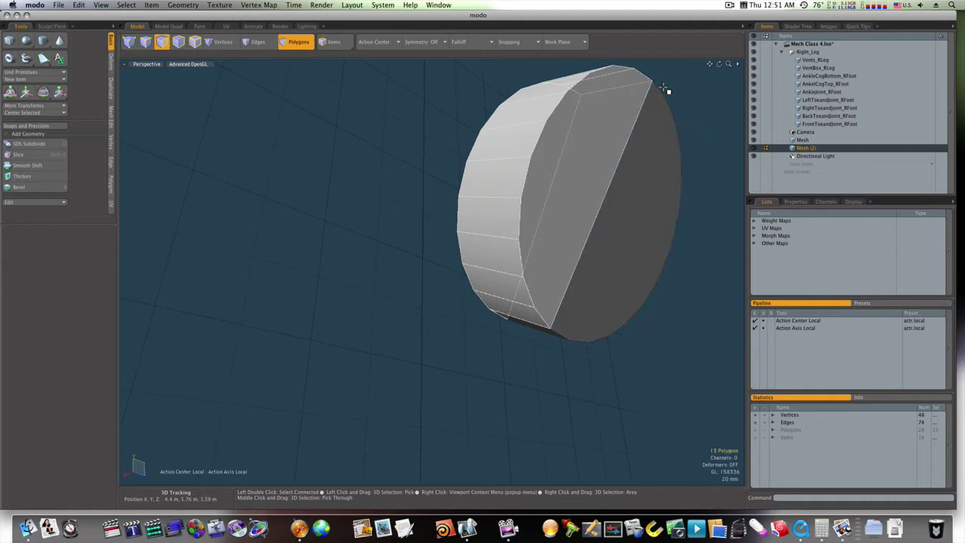
pyautogui.press('c')
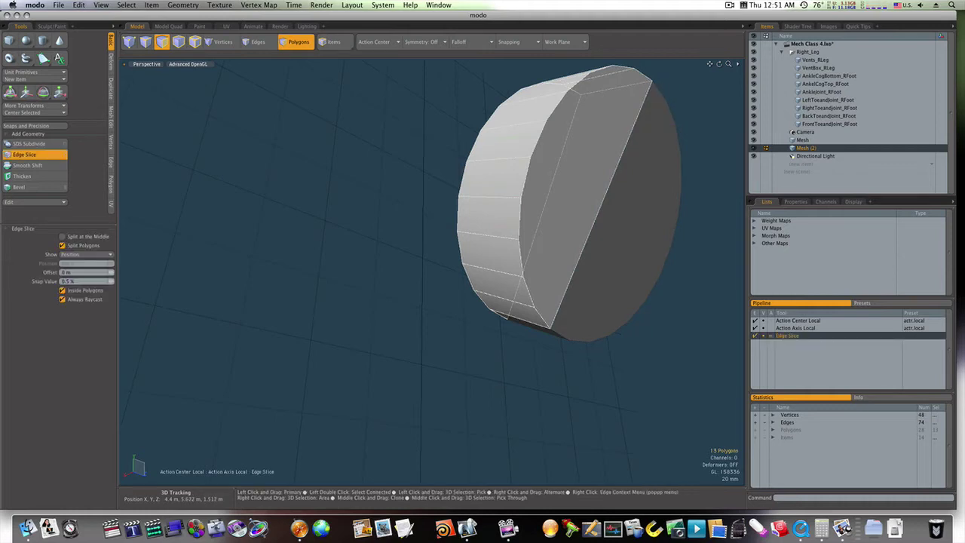
pyautogui.keyDown('alt'); pyautogui.moveTo(663, 92); pyautogui.dragTo(689, 116); pyautogui.keyUp('alt')
pyautogui.press('space')
pyautogui.press('c')
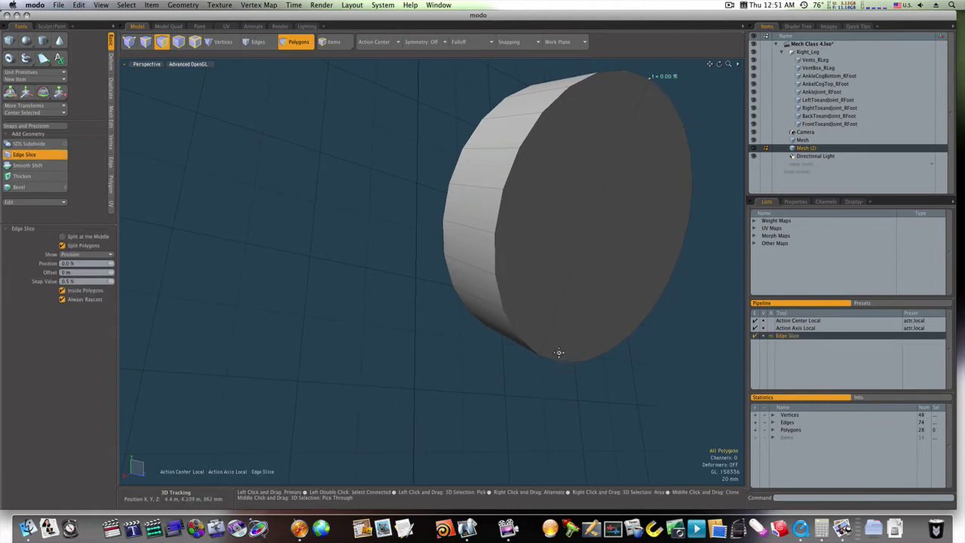
pyautogui.press('space')
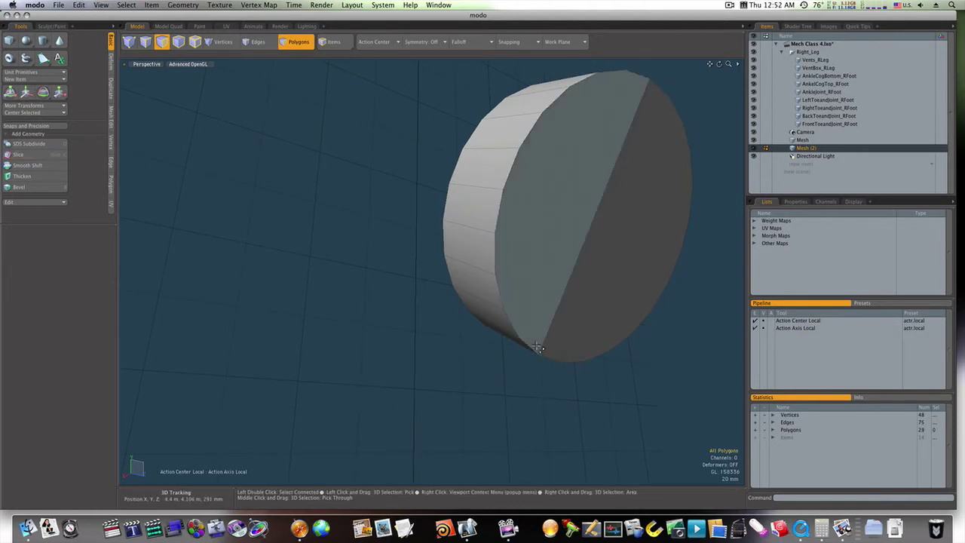
pyautogui.press('space')
pyautogui.press('space')
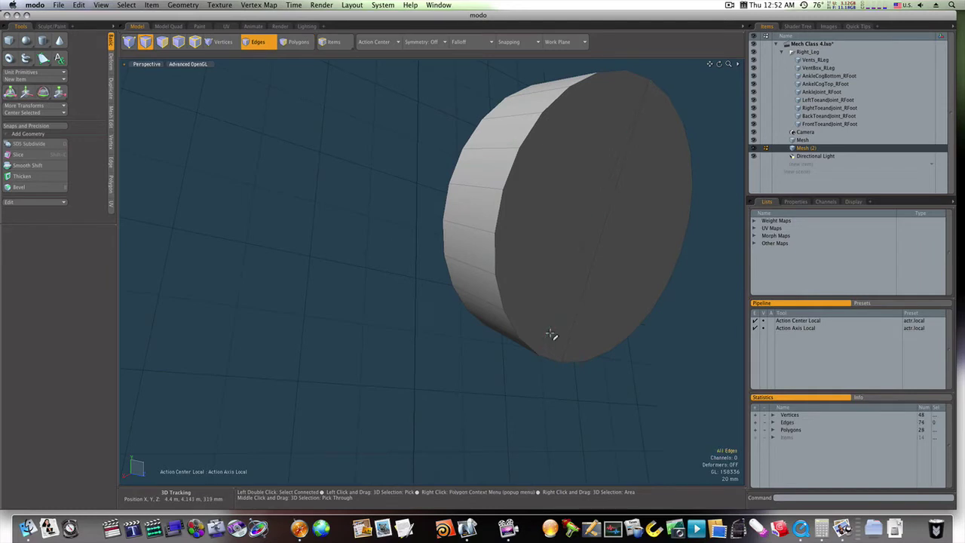
# Select the rim polygons and both face halves on one side of the slices and delete that half of the disc.
pyautogui.keyDown('alt'); pyautogui.moveTo(558, 335); pyautogui.dragTo(696, 407); pyautogui.keyUp('alt')
pyautogui.moveTo(520, 111)
pyautogui.keyDown('alt'); pyautogui.mouseDown()
pyautogui.moveTo(512, 134)
pyautogui.moveTo(525, 122)
pyautogui.mouseUp(); pyautogui.keyUp('alt')
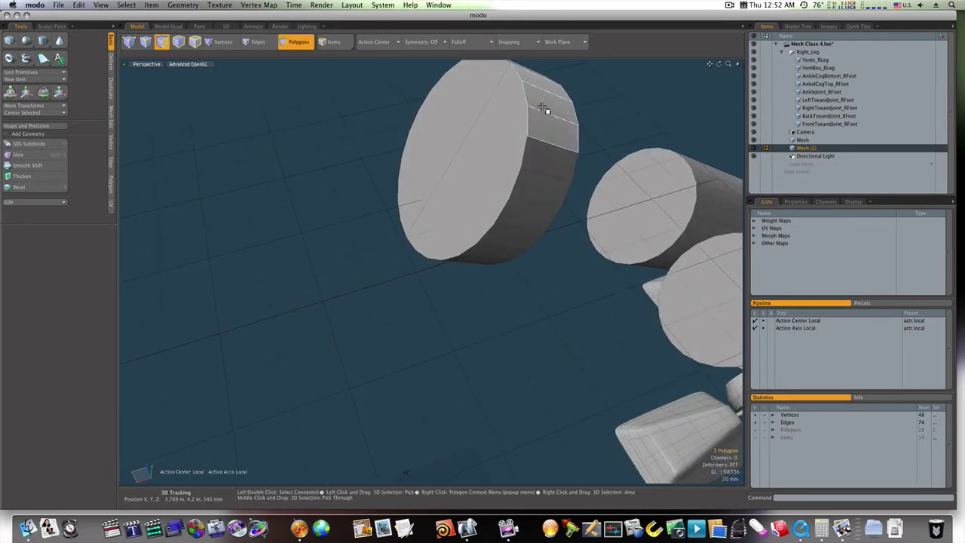
pyautogui.press('l')
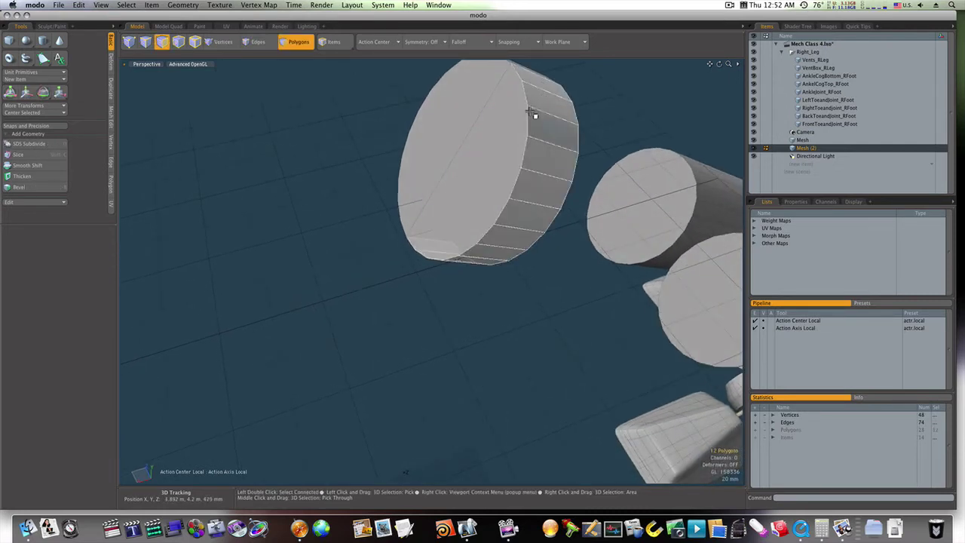
pyautogui.keyDown('shift'); pyautogui.click(500, 186); pyautogui.keyUp('shift')
pyautogui.keyDown('alt'); pyautogui.moveTo(500, 187); pyautogui.dragTo(359, 125); pyautogui.keyUp('alt')
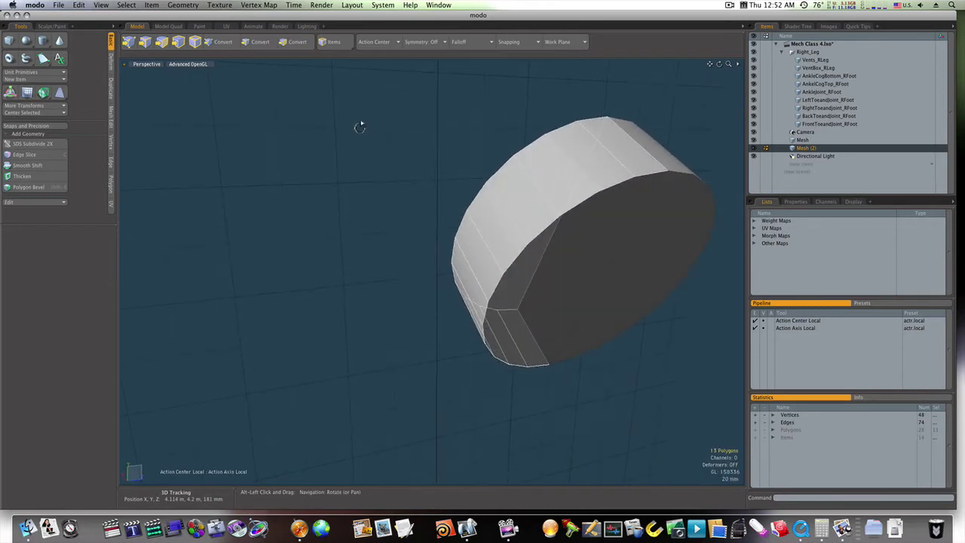
pyautogui.keyDown('shift'); pyautogui.click(522, 261); pyautogui.keyUp('shift')
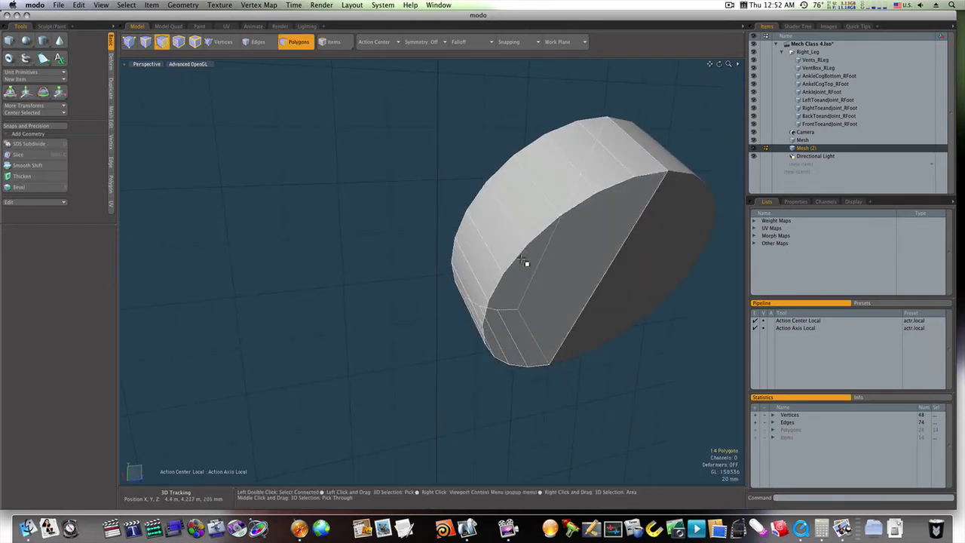
pyautogui.press('Delete')
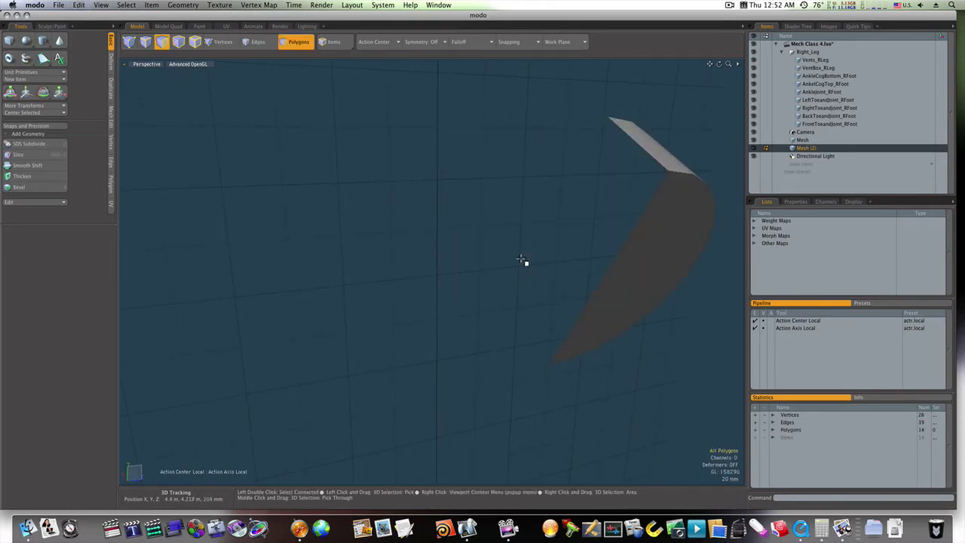
# Undo the deletion of the disc half and move one half about 379 mm away from the other along Y.
pyautogui.press('super+z')
pyautogui.keyDown('ctrl'); pyautogui.keyDown('alt'); pyautogui.moveTo(525, 263); pyautogui.dragTo(519, 259); pyautogui.keyUp('alt'); pyautogui.keyUp('ctrl')
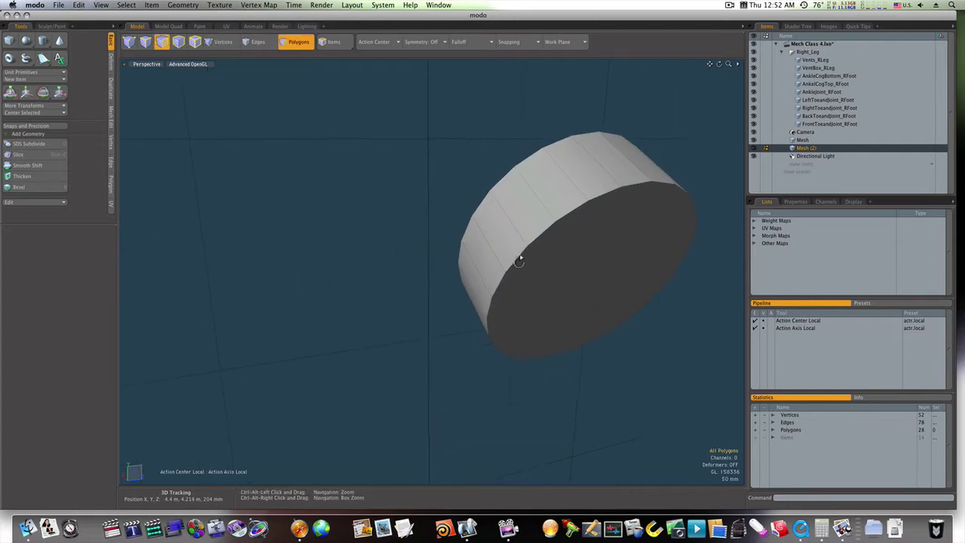
pyautogui.doubleClick(531, 265)
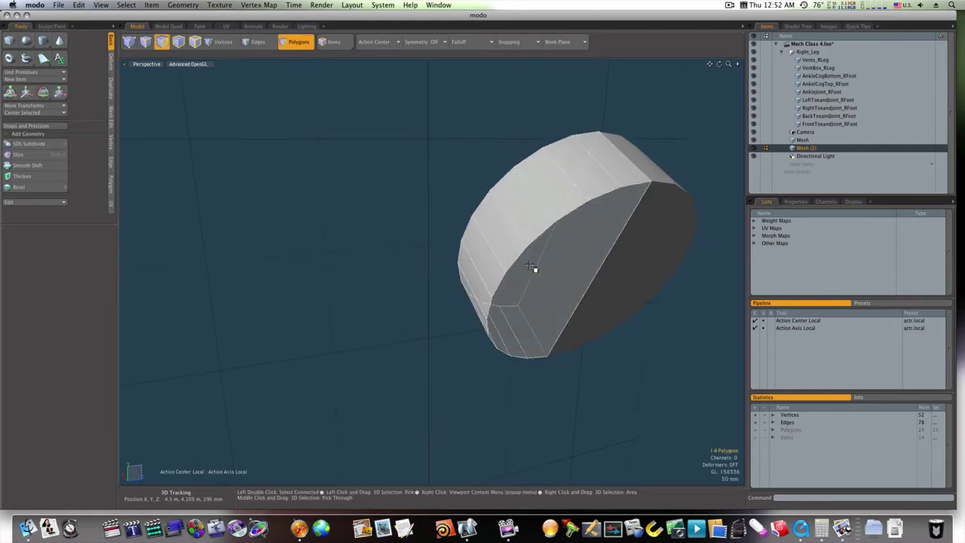
pyautogui.press('w')
pyautogui.moveTo(563, 258); pyautogui.dragTo(457, 270)
pyautogui.keyDown('alt'); pyautogui.moveTo(457, 269); pyautogui.dragTo(524, 246); pyautogui.keyUp('alt')
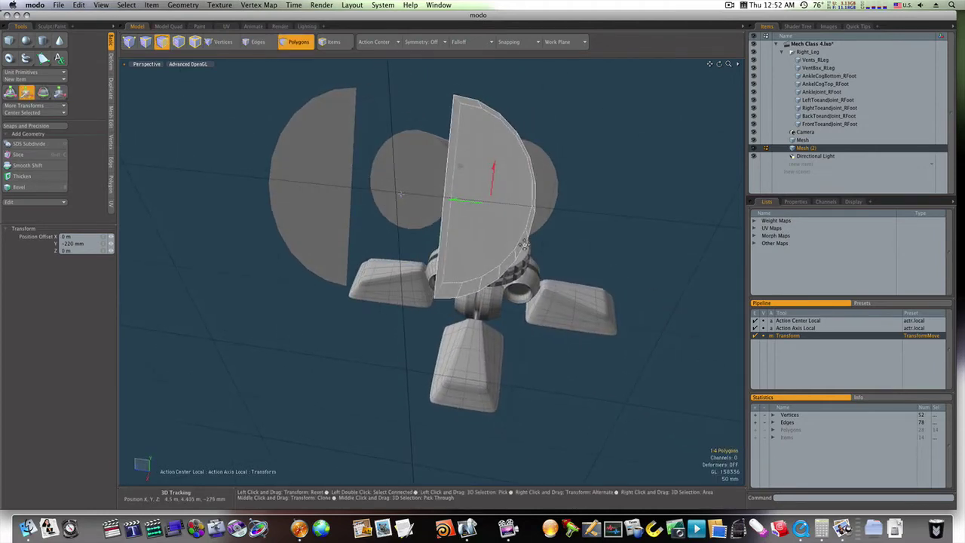
pyautogui.moveTo(466, 208)
pyautogui.mouseDown()
pyautogui.moveTo(526, 209)
pyautogui.moveTo(475, 220)
pyautogui.moveTo(491, 212)
pyautogui.moveTo(478, 222)
pyautogui.moveTo(483, 215)
pyautogui.mouseUp()
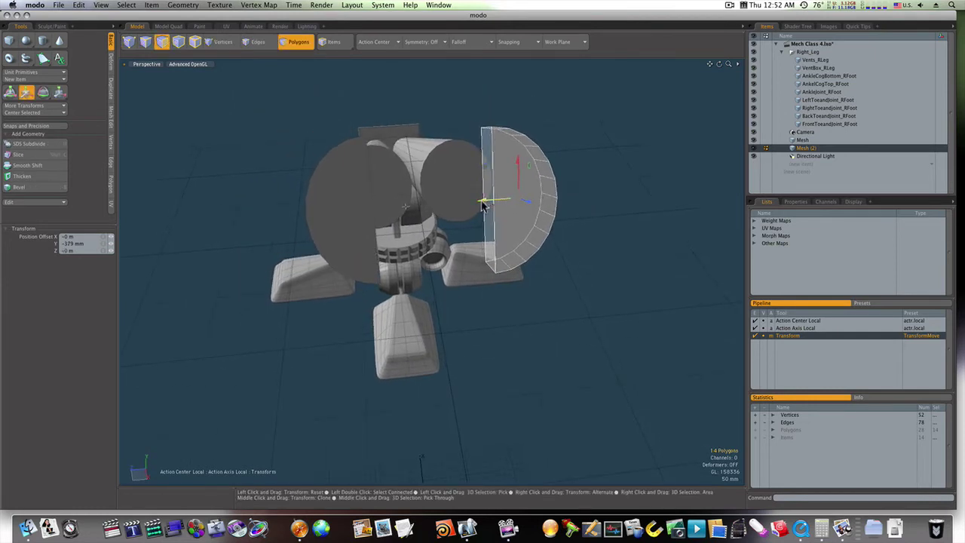
# Select the open border edges of both disc halves and bridge them into one rounded oblong band.
pyautogui.press('q')
pyautogui.click(262, 41)
pyautogui.keyDown('alt'); pyautogui.moveTo(324, 188); pyautogui.dragTo(485, 173); pyautogui.keyUp('alt')
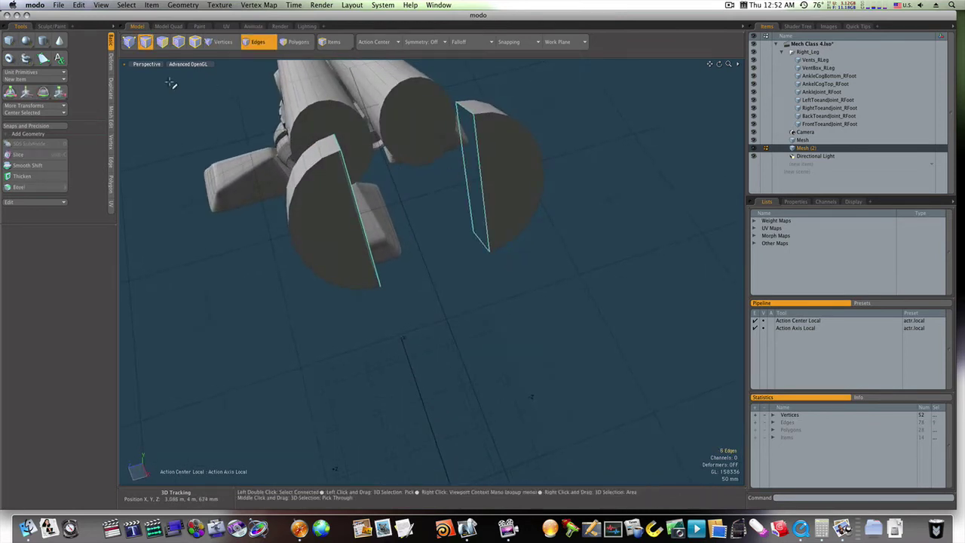
pyautogui.click(112, 167)
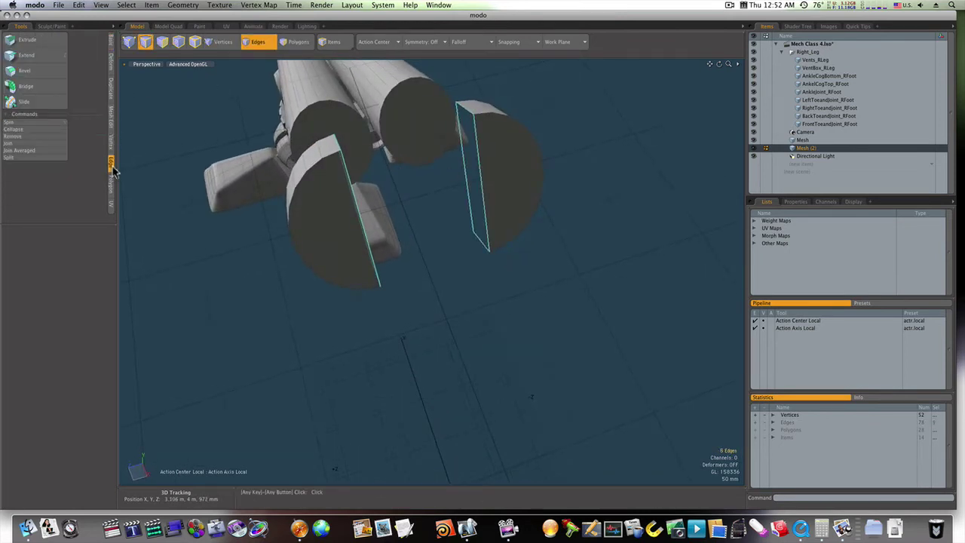
pyautogui.click(46, 87)
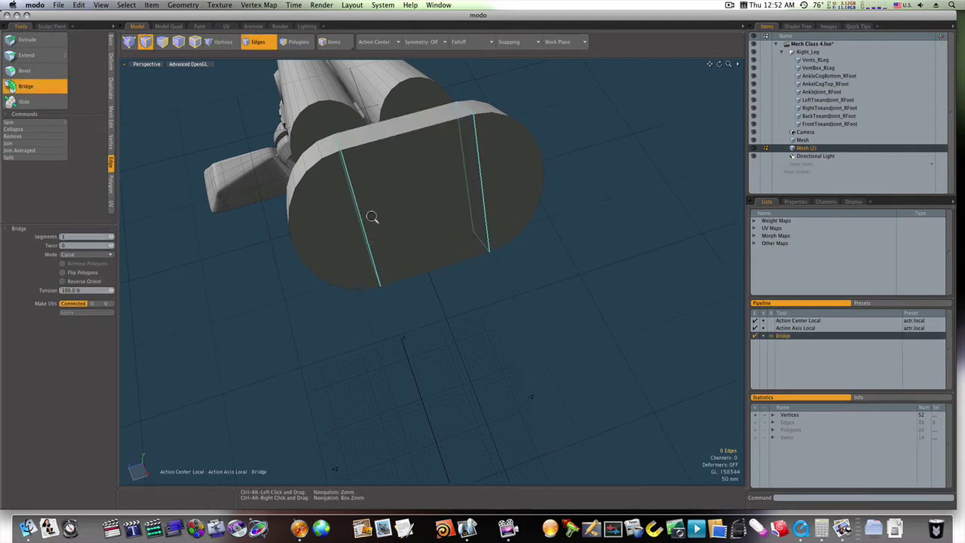
pyautogui.keyDown('ctrl'); pyautogui.keyDown('alt'); pyautogui.moveTo(372, 217); pyautogui.dragTo(475, 193); pyautogui.keyUp('alt'); pyautogui.keyUp('ctrl')
pyautogui.press('q')
# Move the whole oblong band about 3.1 m back along Z so it wraps both cylinders near their middle.
pyautogui.press('3')
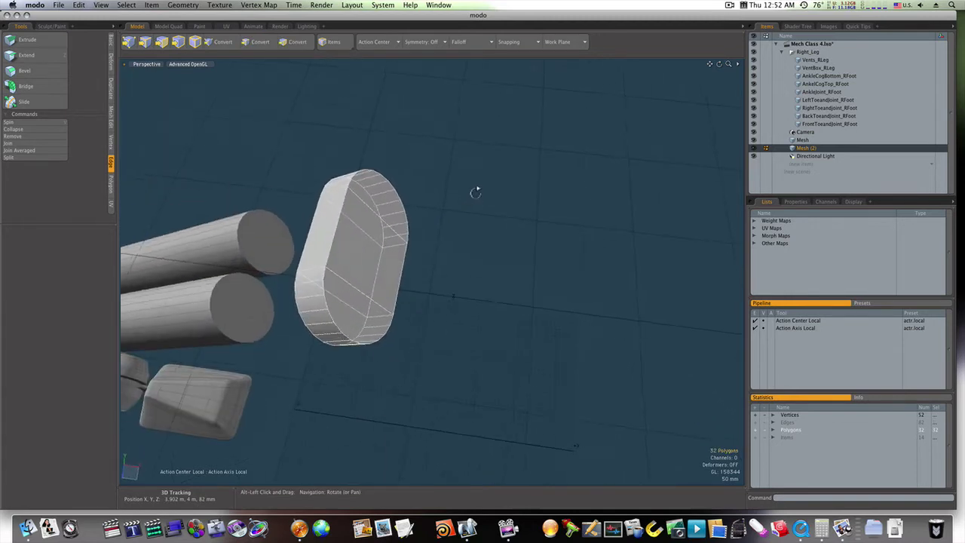
pyautogui.press('w')
pyautogui.keyDown('alt'); pyautogui.keyDown('shift'); pyautogui.moveTo(414, 259); pyautogui.dragTo(577, 149); pyautogui.keyUp('shift'); pyautogui.keyUp('alt')
pyautogui.keyDown('alt'); pyautogui.moveTo(273, 346); pyautogui.dragTo(560, 130); pyautogui.keyUp('alt')
pyautogui.keyDown('alt'); pyautogui.moveTo(559, 130); pyautogui.dragTo(492, 303); pyautogui.keyUp('alt')
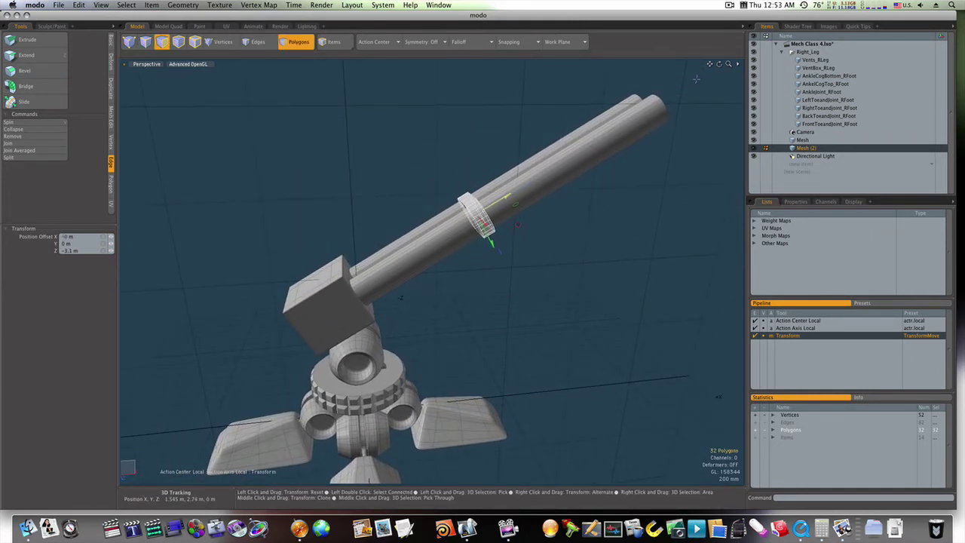
pyautogui.keyDown('alt'); pyautogui.moveTo(506, 215); pyautogui.dragTo(560, 239); pyautogui.keyUp('alt')
pyautogui.press('space')
pyautogui.click(548, 198)
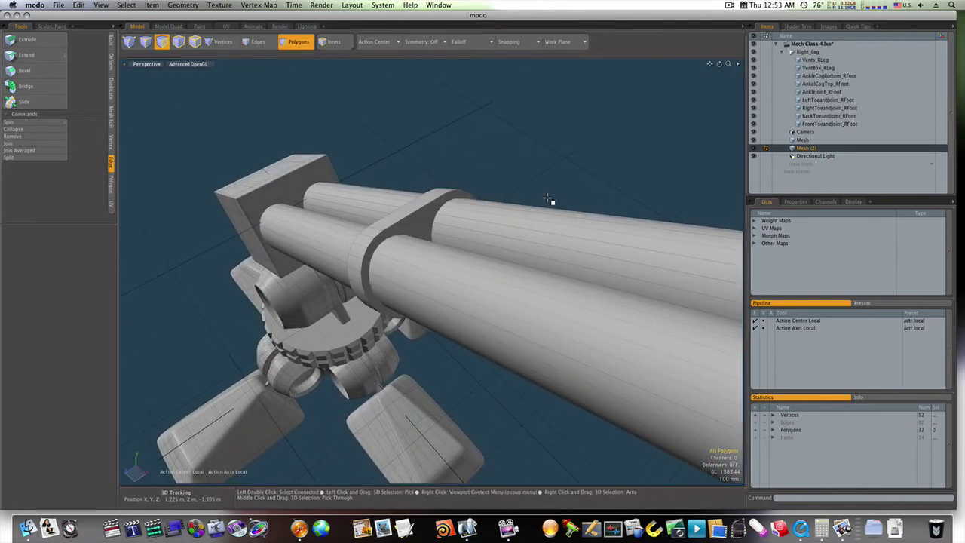
# Duplicate the band and move the copy along the cylinders to sit just beside the original.
pyautogui.doubleClick(437, 224)
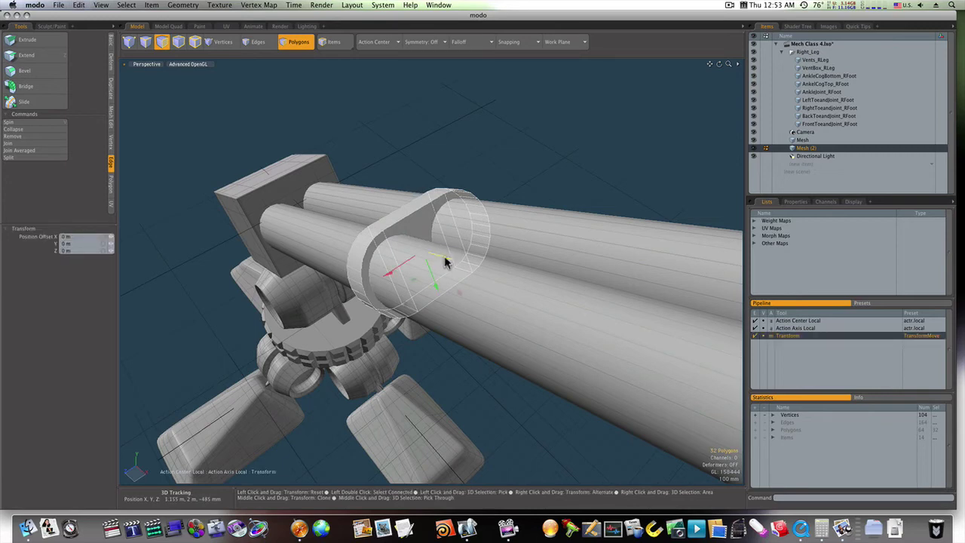
pyautogui.moveTo(445, 261); pyautogui.dragTo(566, 218)
pyautogui.press('space')
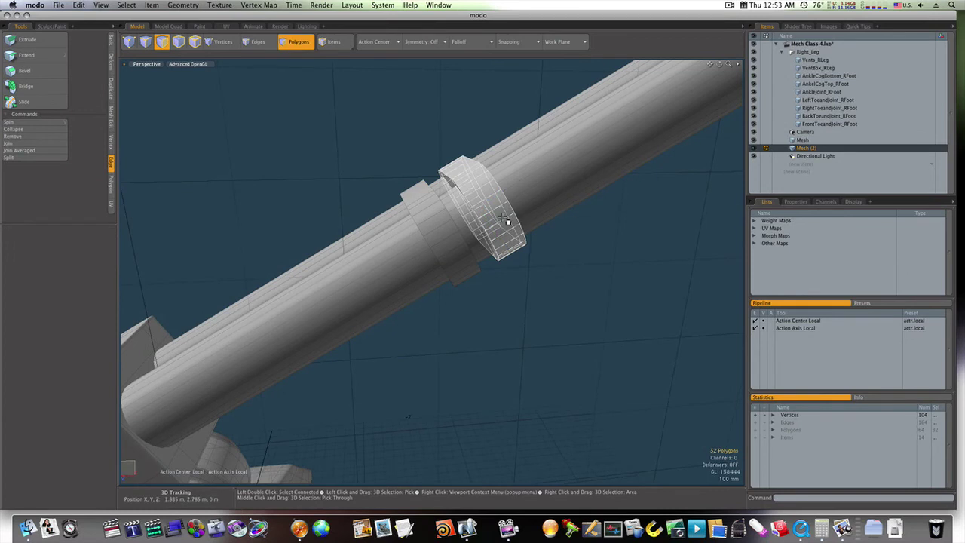
# Make a third copy of the band and move it along Z to the far end of the cylinders.
pyautogui.press('w')
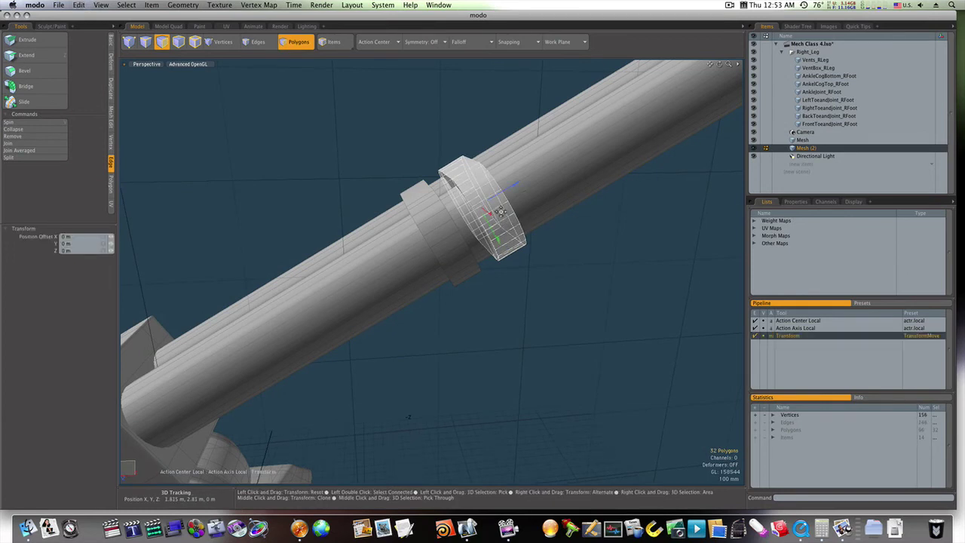
pyautogui.moveTo(516, 184); pyautogui.dragTo(718, 74)
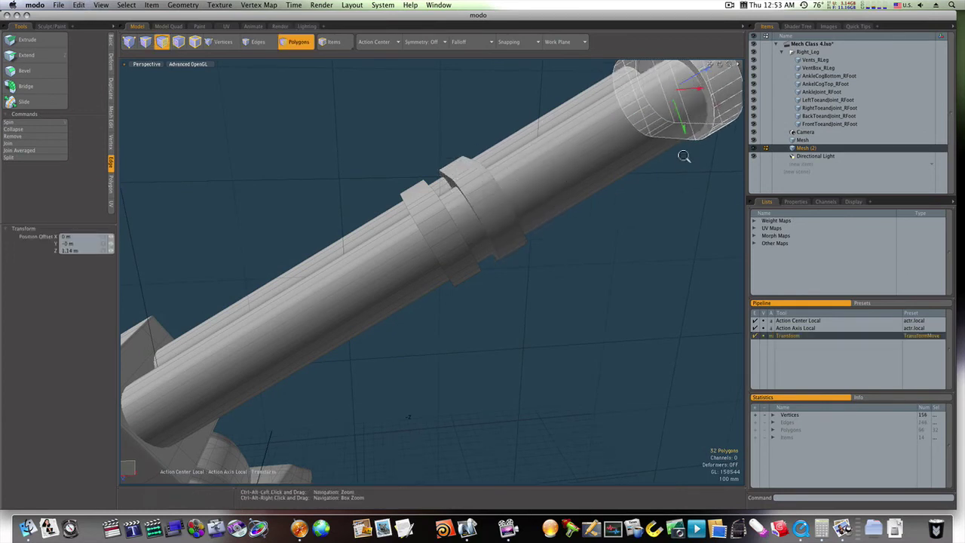
pyautogui.keyDown('ctrl'); pyautogui.keyDown('alt'); pyautogui.moveTo(683, 155); pyautogui.dragTo(468, 289); pyautogui.keyUp('alt'); pyautogui.keyUp('ctrl')
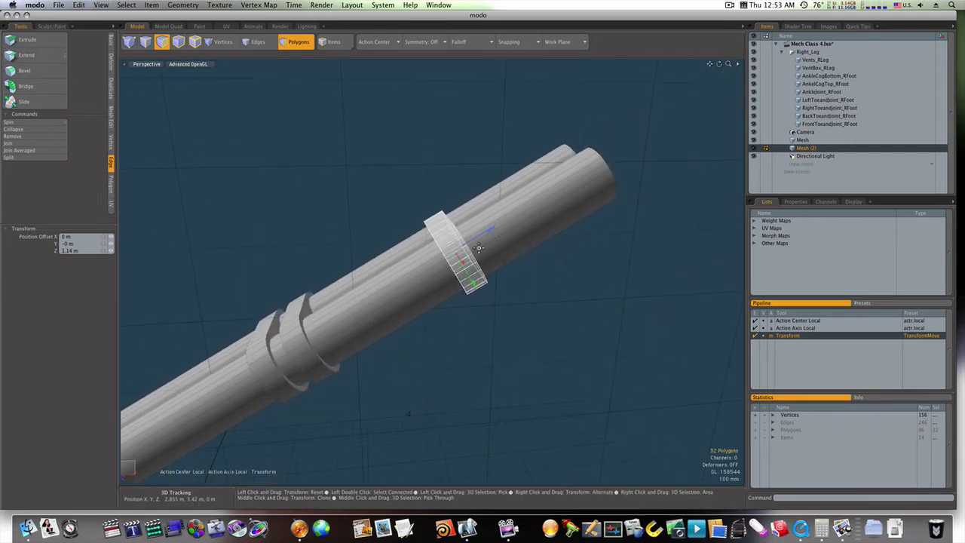
pyautogui.moveTo(494, 226); pyautogui.dragTo(617, 153)
pyautogui.press('space')
pyautogui.click(615, 150)
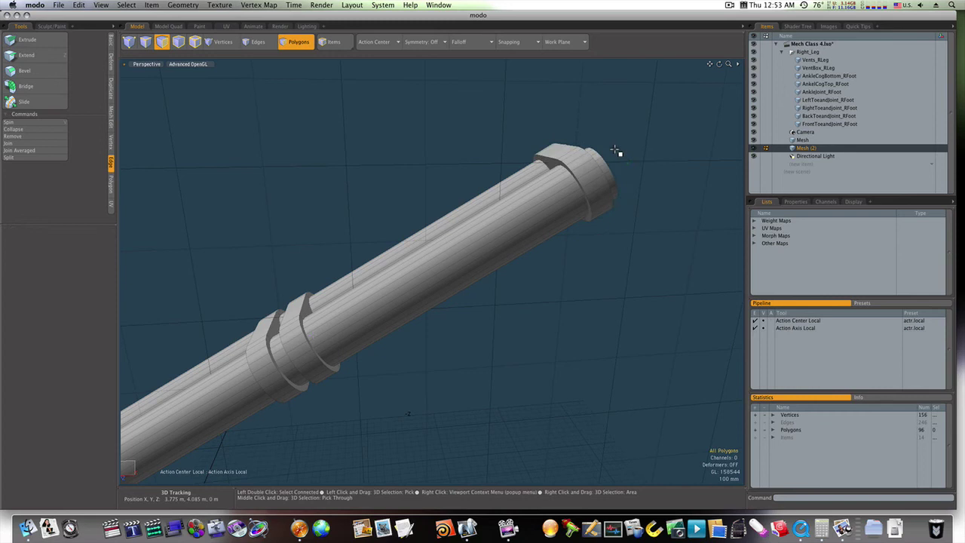
# Loop Slice the rims of all three bands in Symmetry mode with a count of 2 at 8 %.
pyautogui.hotkey('alt', 'c')
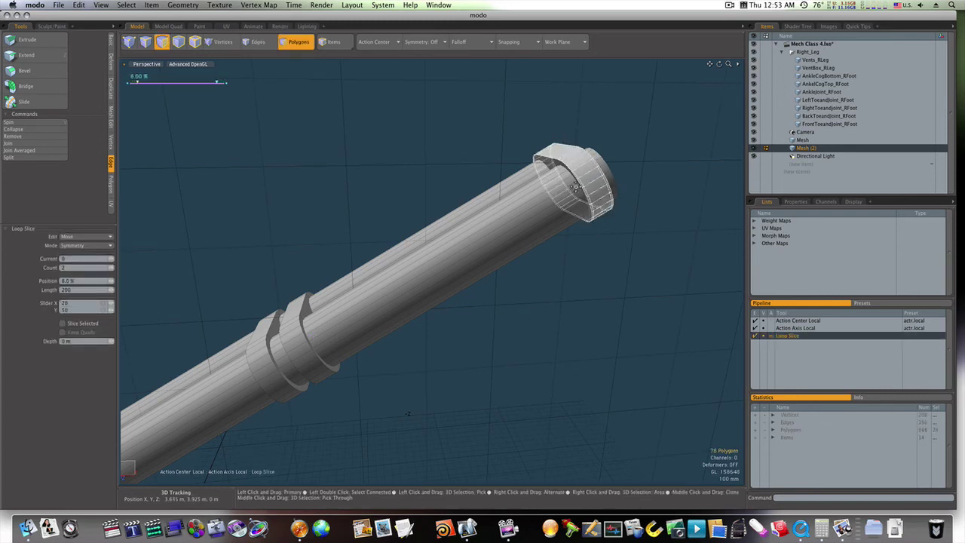
pyautogui.press('q')
pyautogui.click(302, 337)
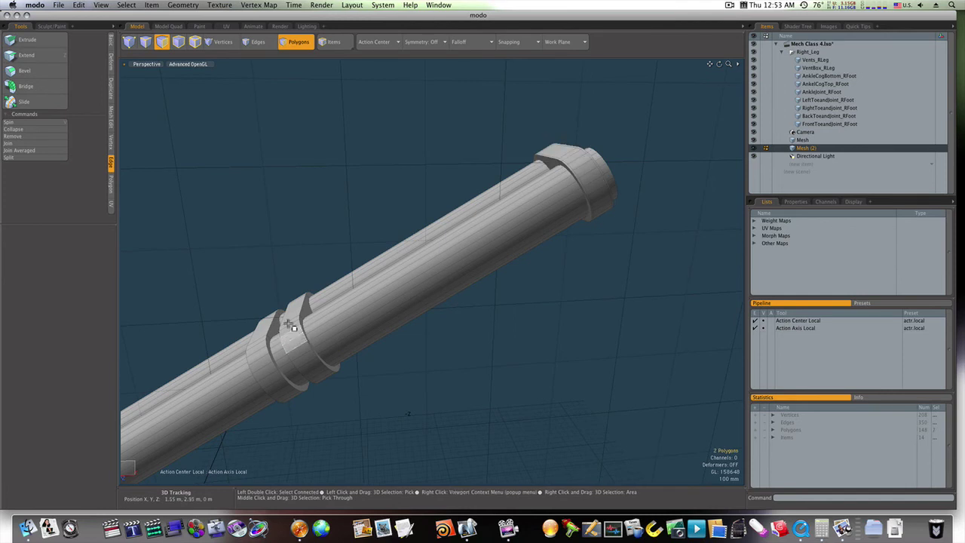
pyautogui.hotkey('alt', 'c')
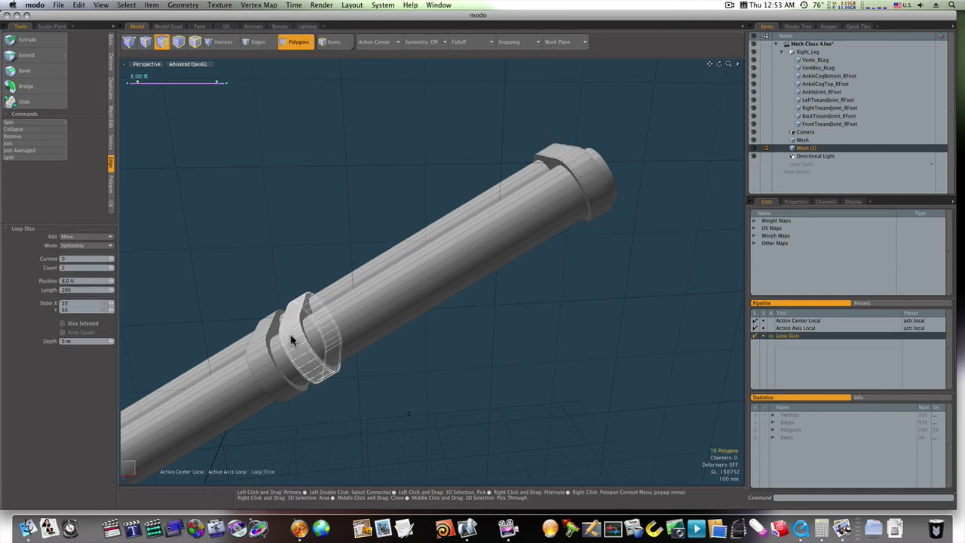
pyautogui.press('q')
pyautogui.click(264, 351)
pyautogui.hotkey('alt', 'c')
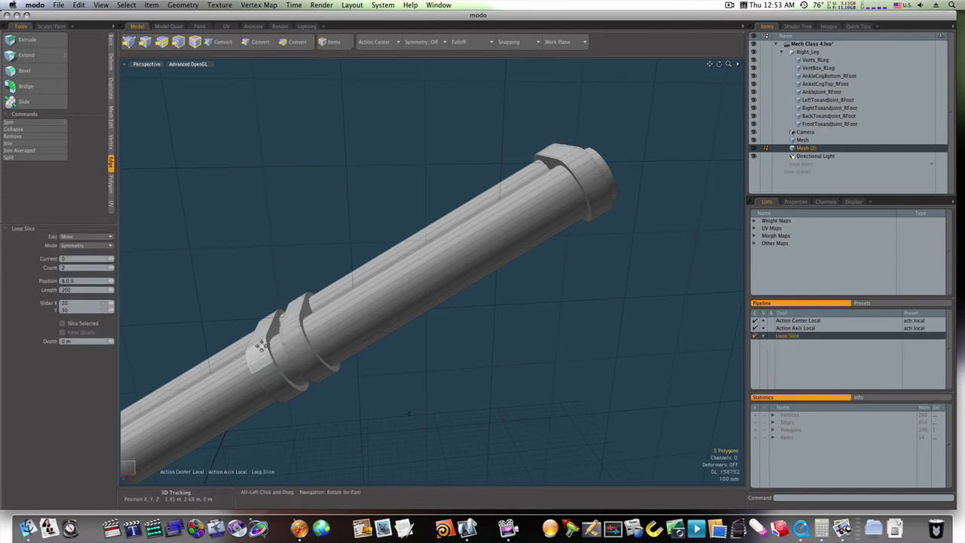
pyautogui.click(261, 347)
pyautogui.press('q')
# Select all three bands and convert them to subdivision surfaces, then clear the selection.
pyautogui.click(260, 352)
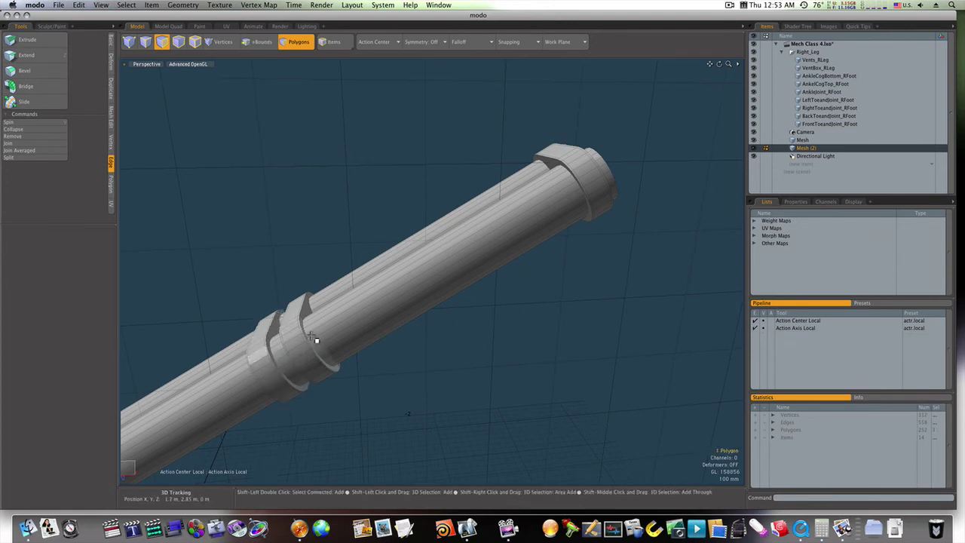
pyautogui.doubleClick(301, 343)
pyautogui.keyDown('shift'); pyautogui.doubleClick(263, 351); pyautogui.keyUp('shift')
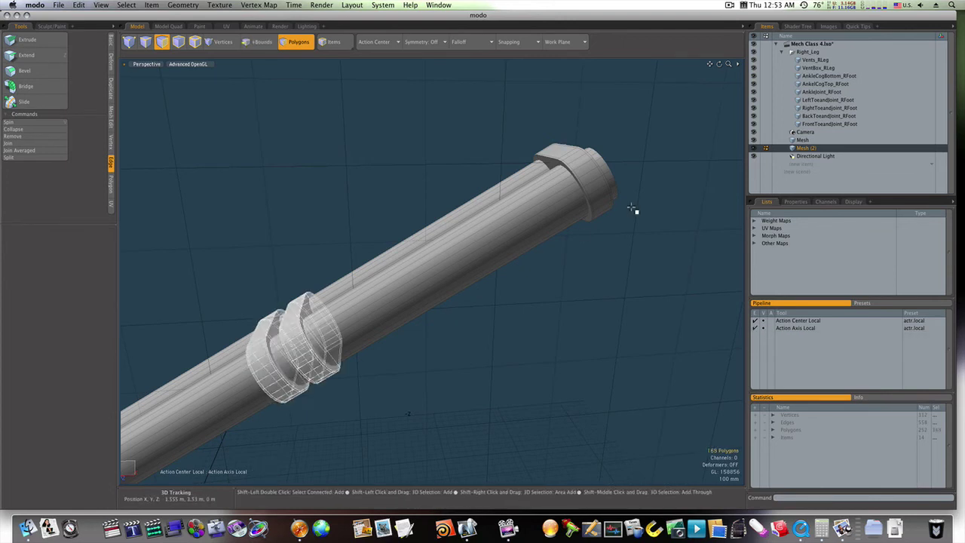
pyautogui.keyDown('shift'); pyautogui.doubleClick(604, 188); pyautogui.keyUp('shift')
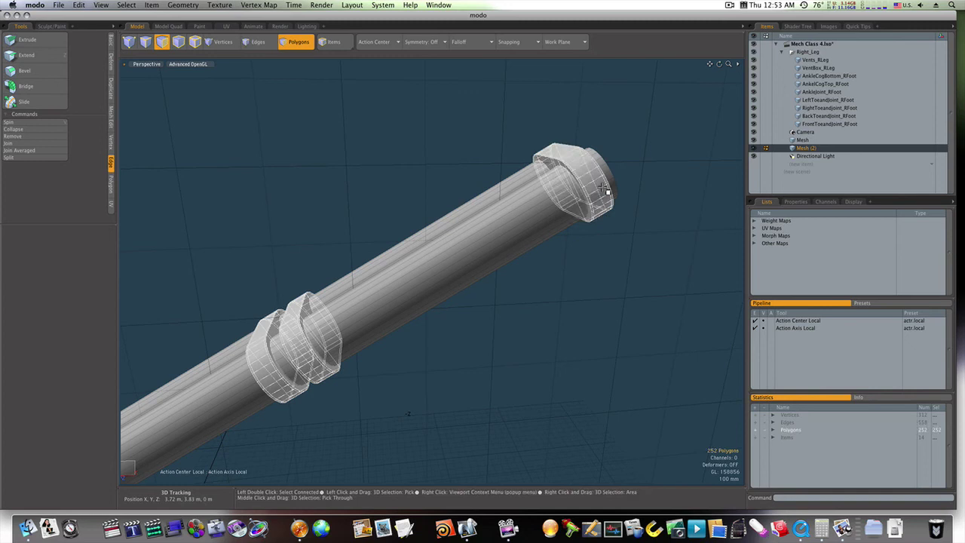
pyautogui.click(610, 226)
pyautogui.keyDown('alt'); pyautogui.moveTo(579, 245); pyautogui.dragTo(475, 305); pyautogui.keyUp('alt')
pyautogui.keyDown('ctrl'); pyautogui.keyDown('alt'); pyautogui.moveTo(507, 309); pyautogui.dragTo(516, 330); pyautogui.keyUp('alt'); pyautogui.keyUp('ctrl')
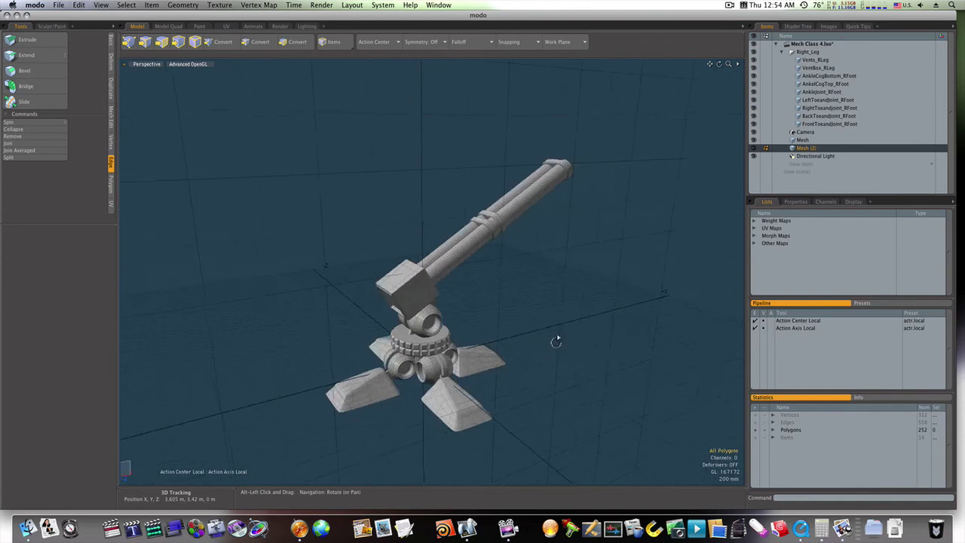
pyautogui.keyDown('alt'); pyautogui.moveTo(556, 341); pyautogui.dragTo(546, 325); pyautogui.keyUp('alt')
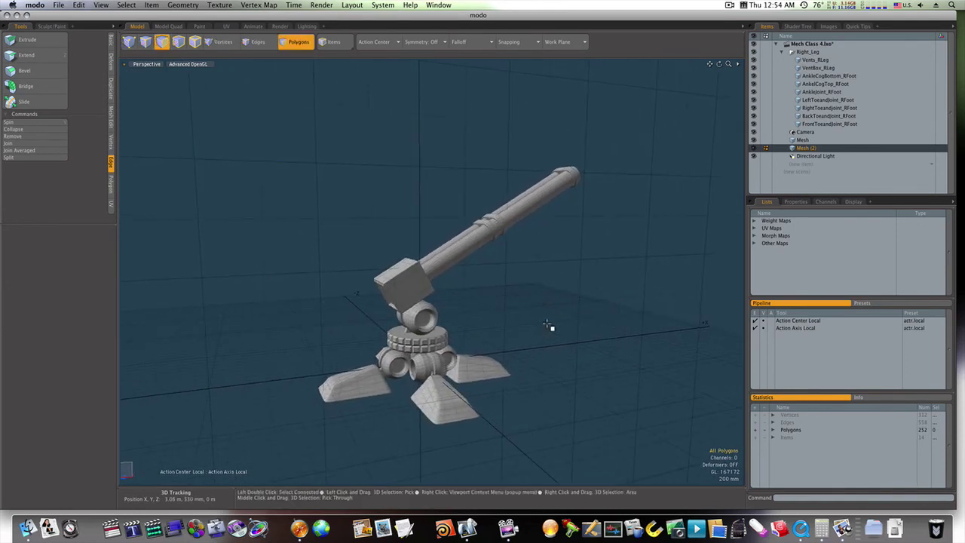